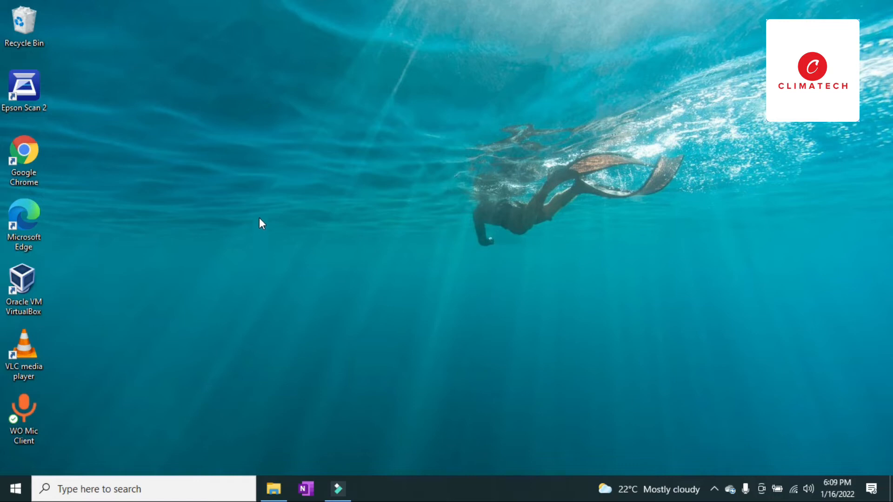
right_click(263, 177)
left_click(296, 213)
right_click(246, 147)
left_click(280, 182)
left_click(38, 297)
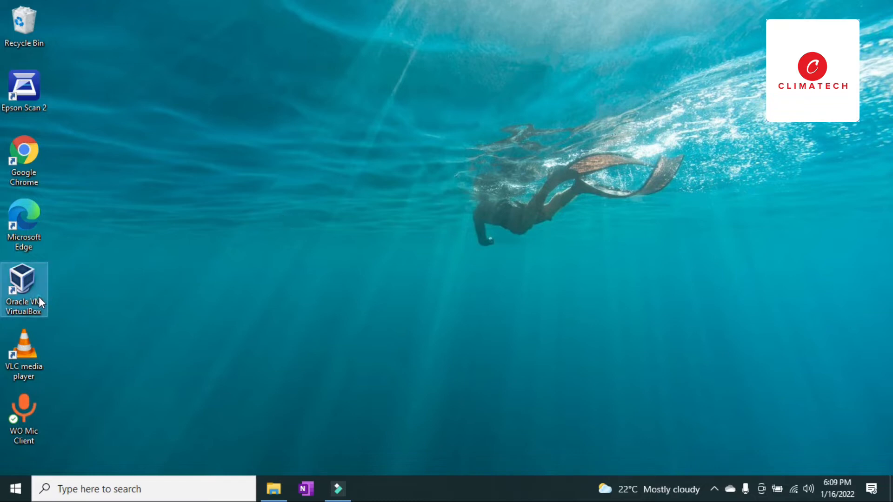
left_click(210, 283)
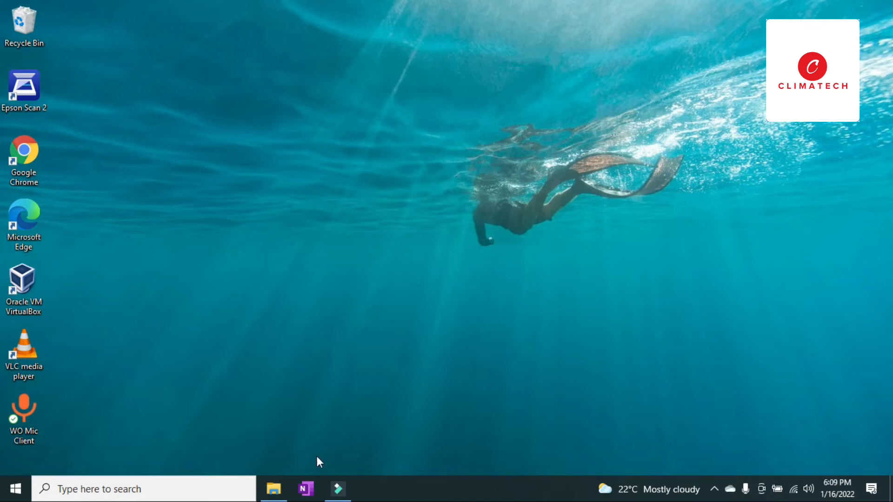
left_click(343, 486)
left_click(38, 297)
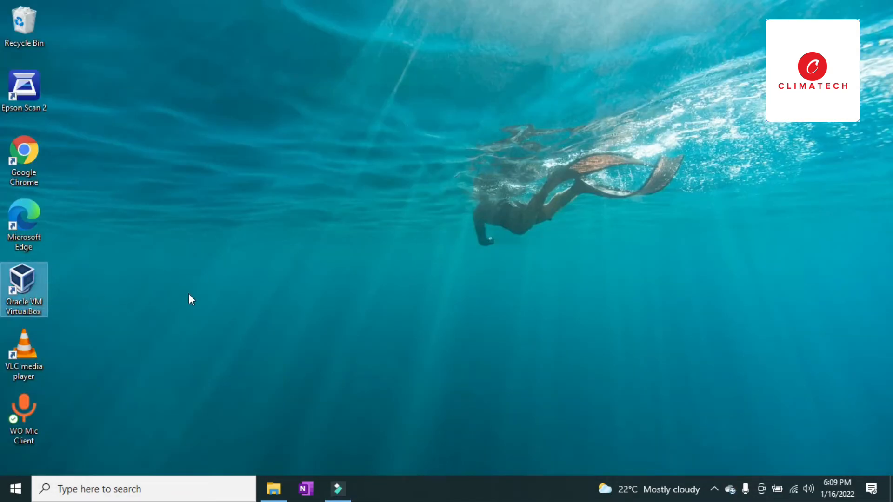
left_click(207, 281)
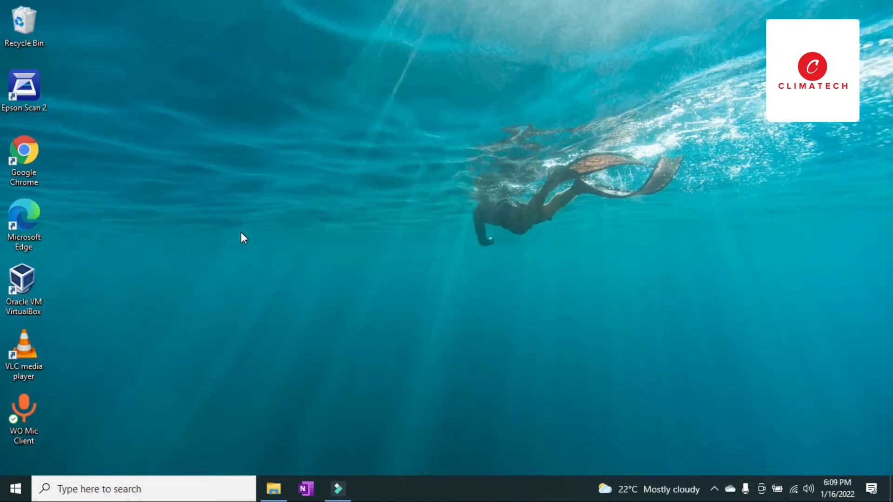
left_click(338, 486)
left_click(844, 9)
right_click(172, 169)
left_click(196, 204)
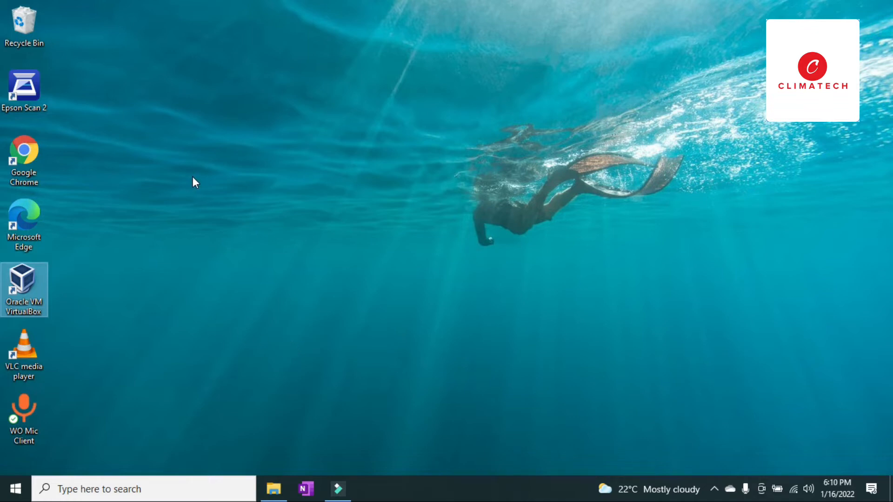
right_click(171, 163)
left_click(211, 202)
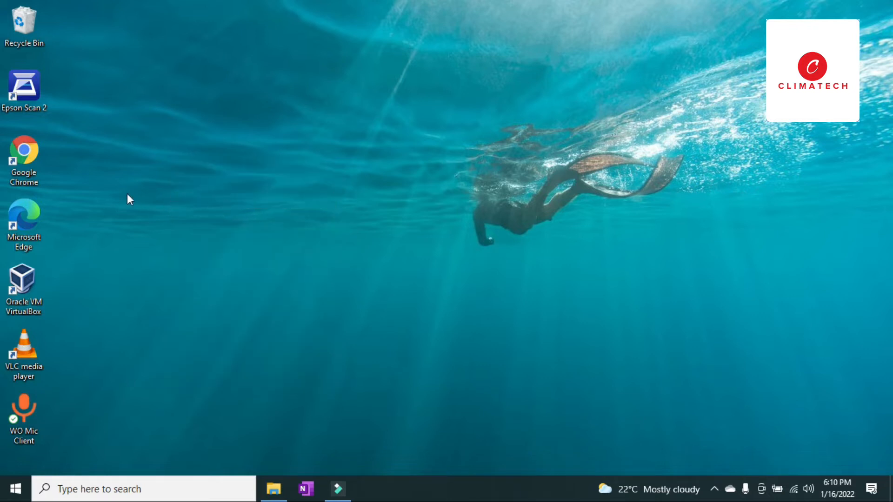
Switch to Google Chrome and go to youtube.com
double_click(29, 149)
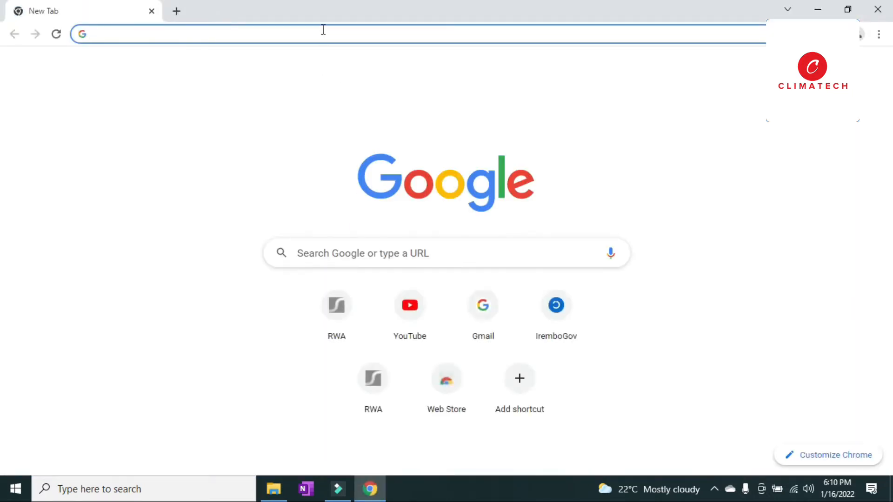
left_click(323, 29)
type("youtube.com")
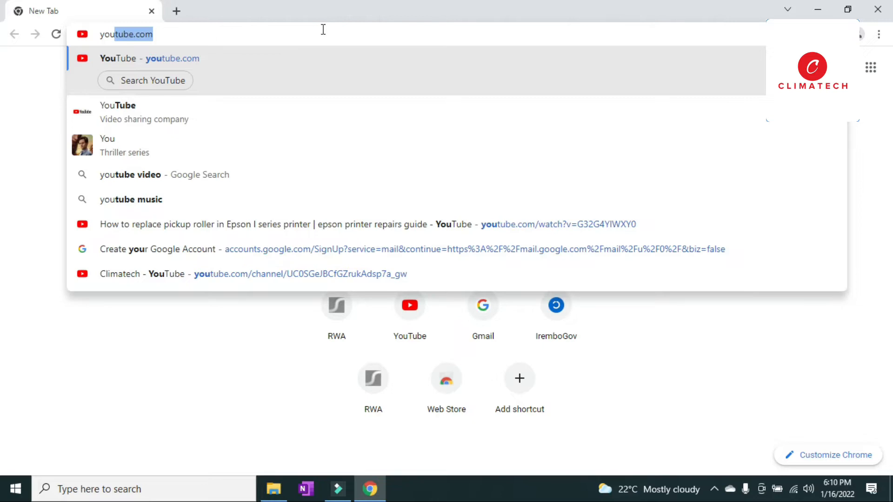
key("Return")
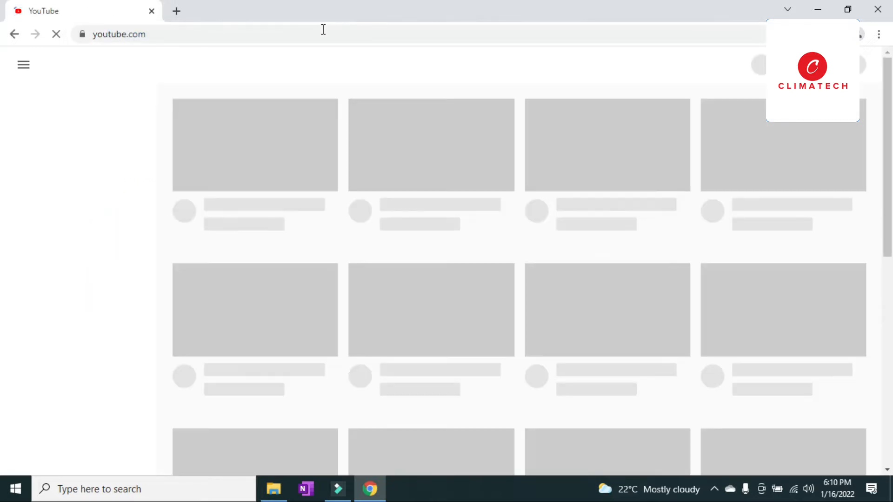
Search YouTube for "climatech" and open the Climatech channel
left_click(257, 62)
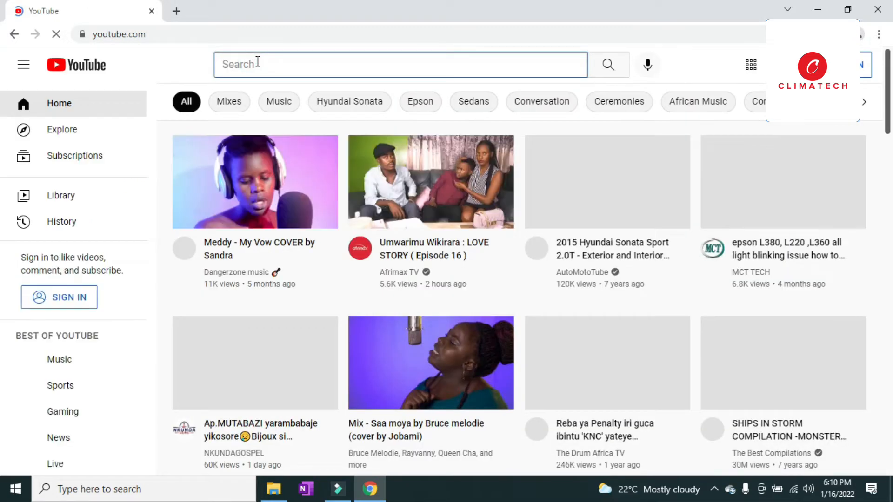
type("cl")
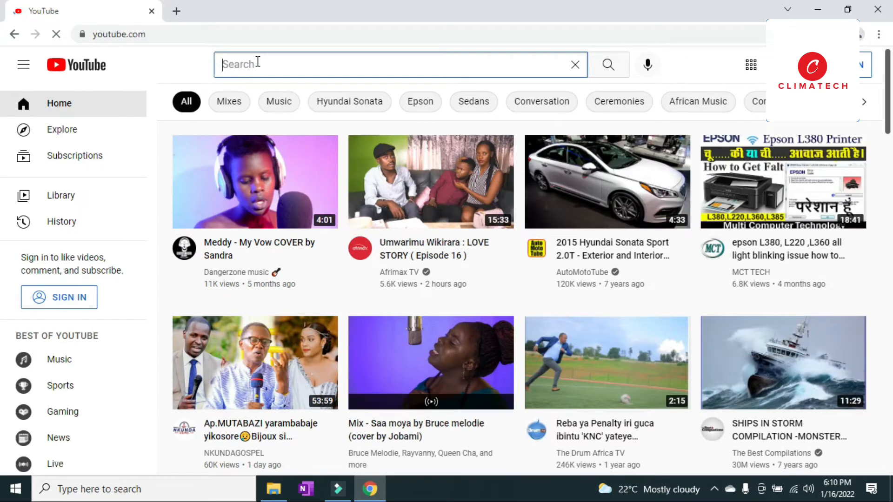
type("climatech")
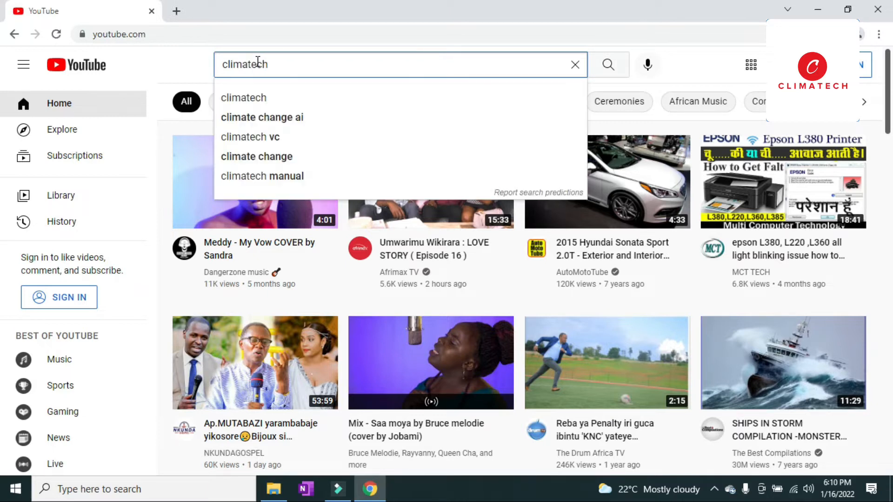
key("Return")
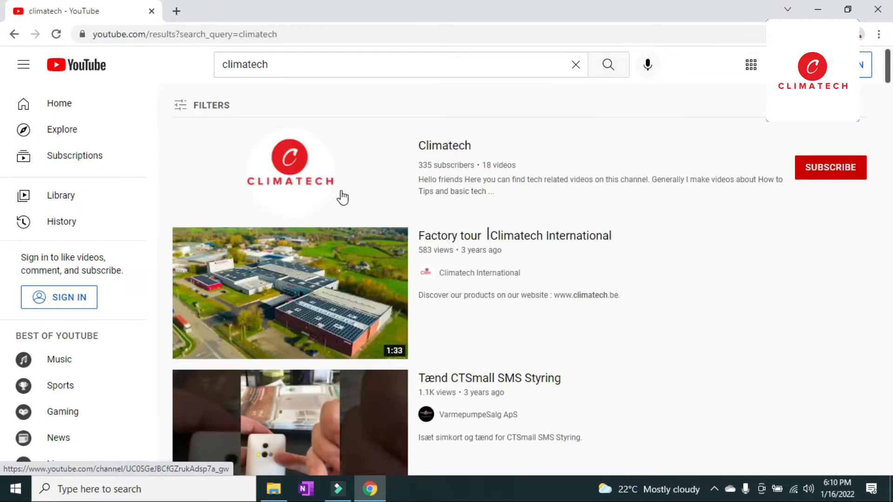
left_click(435, 147)
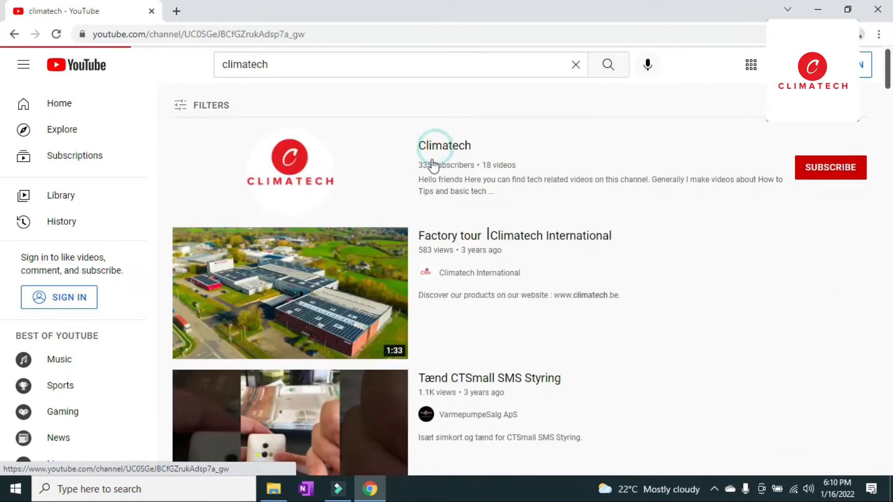
Look through the Climatech channel's home page and its full list of uploaded videos
scroll(503, 289, "down", 1)
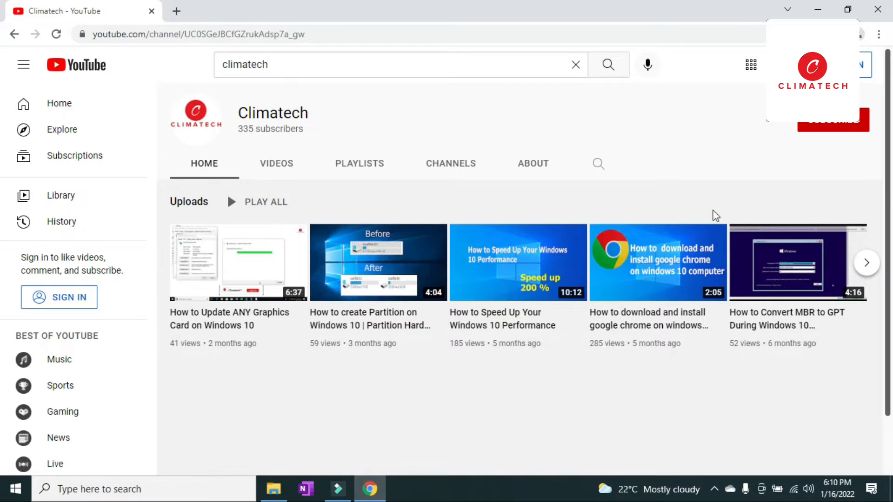
scroll(707, 212, "down", 2)
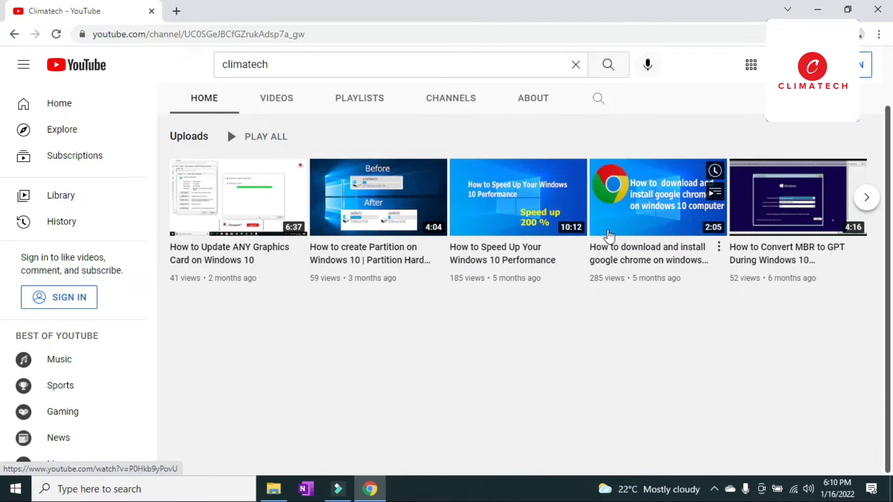
scroll(324, 177, "up", 2)
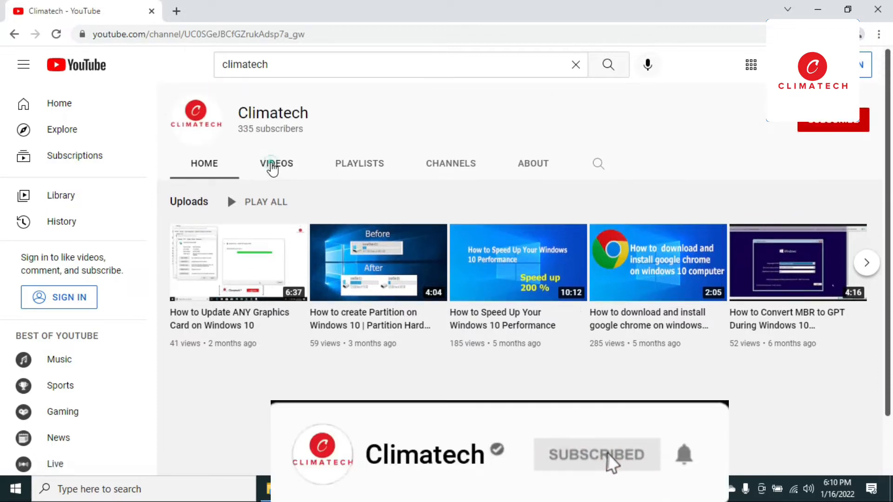
left_click(272, 168)
scroll(623, 207, "down", 5)
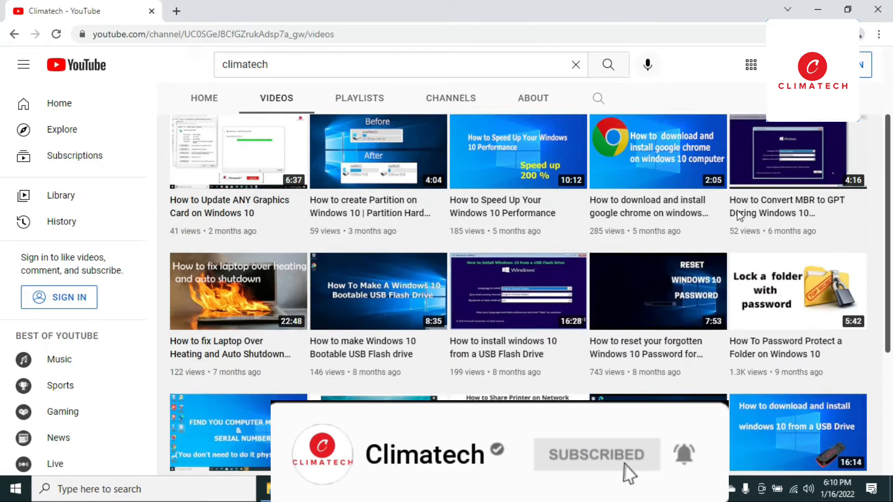
mouse_move(761, 352)
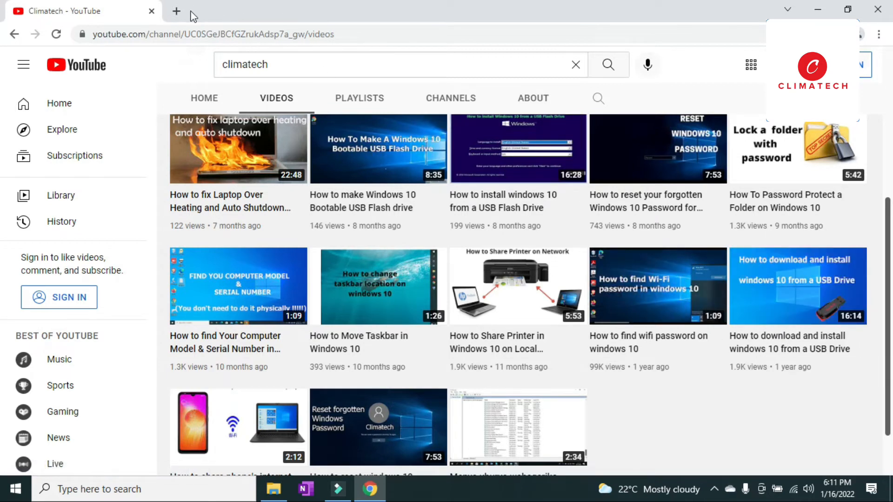
Search Google for "windows 10 download" in a new tab and open Microsoft's Windows 10 download page from the results
left_click(177, 11)
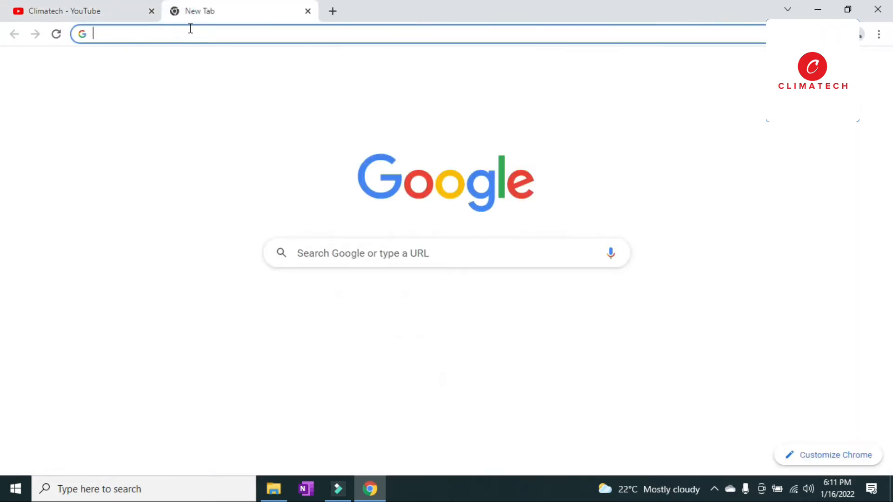
left_click(190, 28)
type("windows")
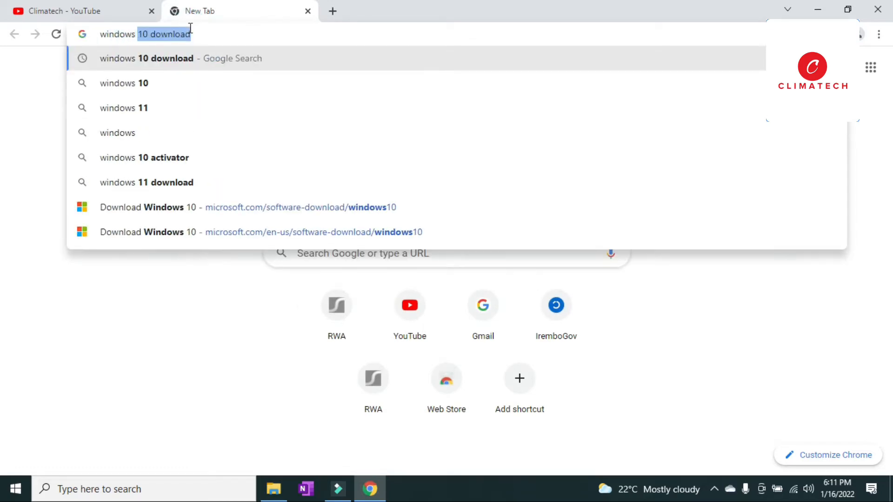
key("Return")
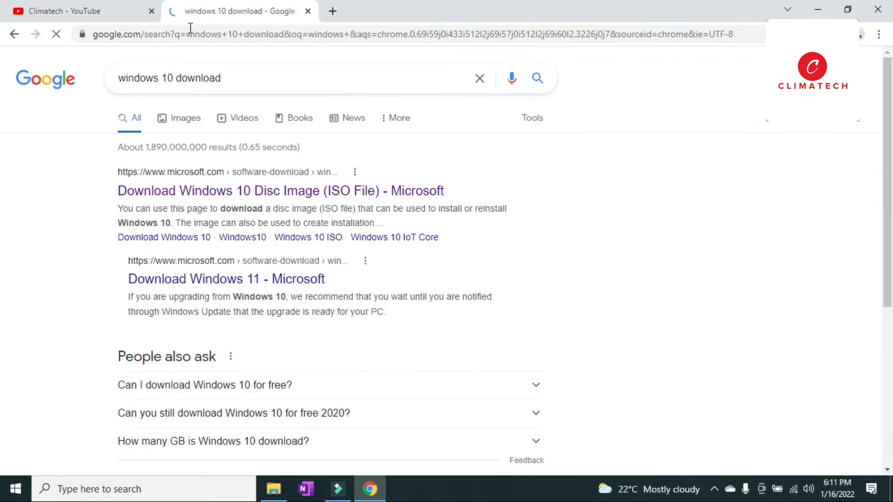
left_click(188, 199)
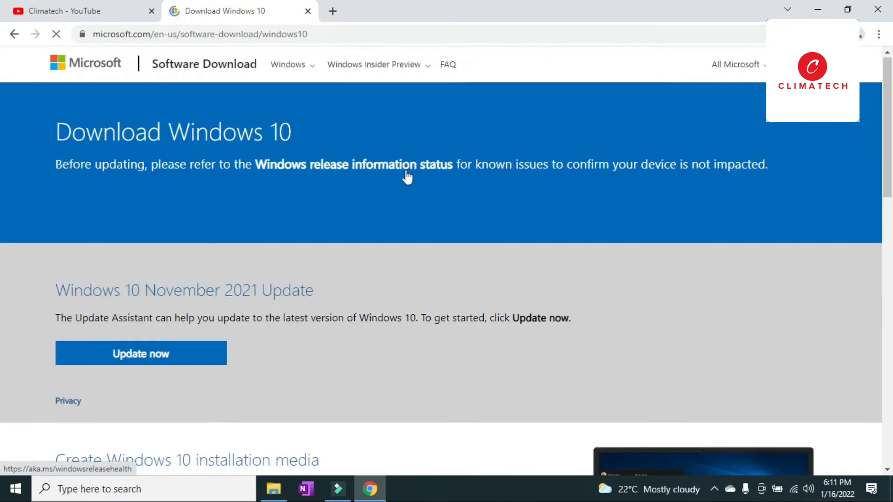
Download the media creation tool offered for creating Windows 10 installation media
scroll(407, 177, "down", 4)
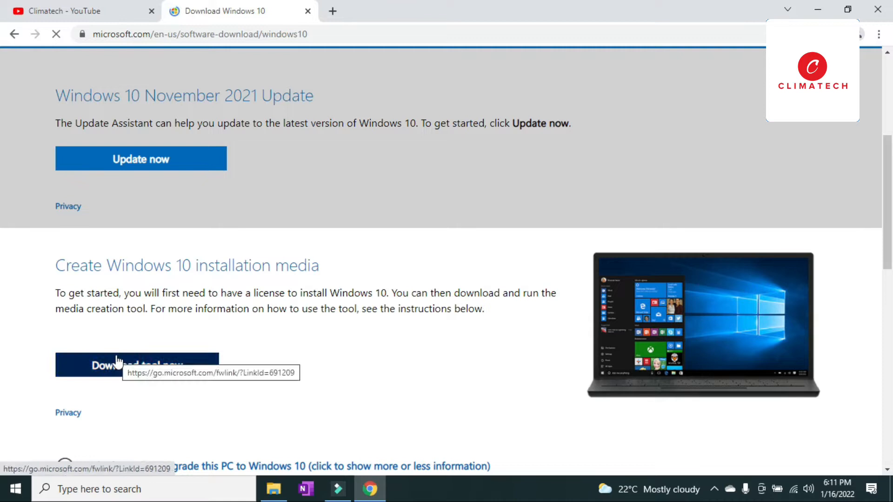
scroll(206, 260, "down", 4)
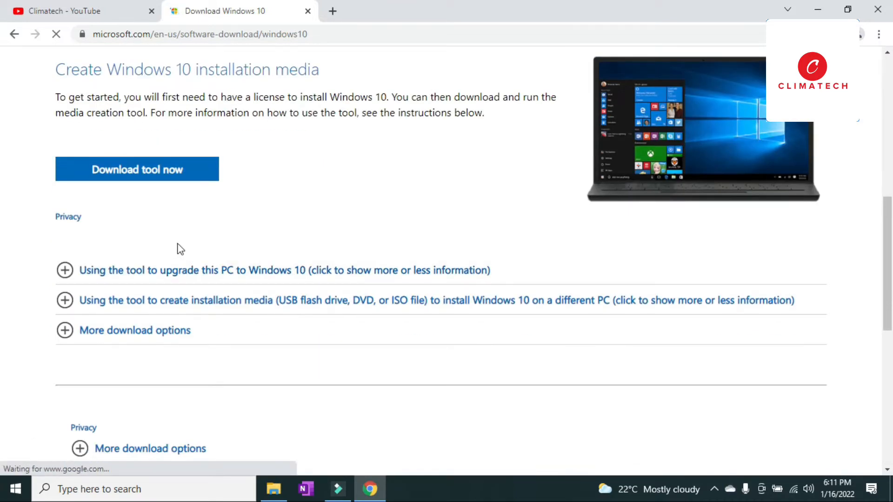
left_click(167, 181)
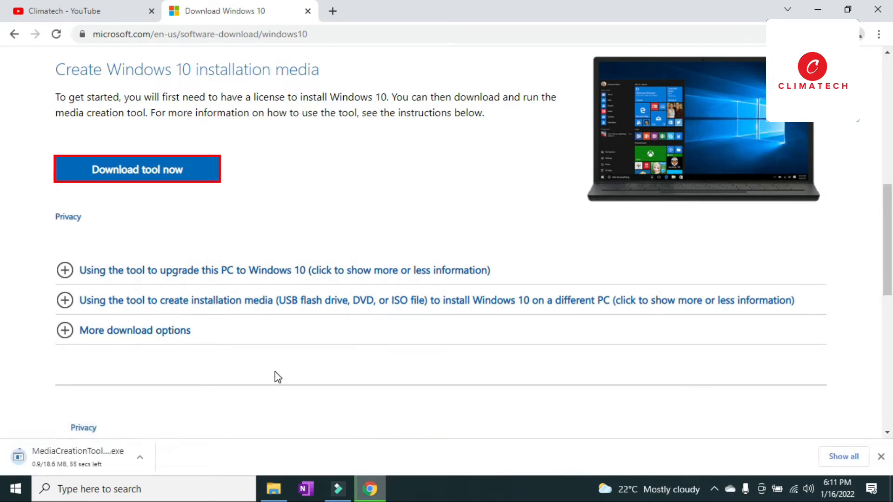
left_click(95, 18)
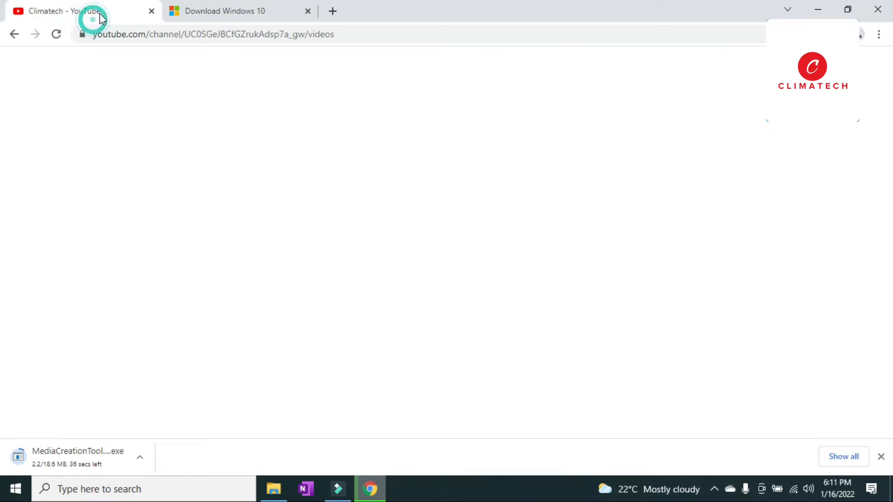
left_click(201, 18)
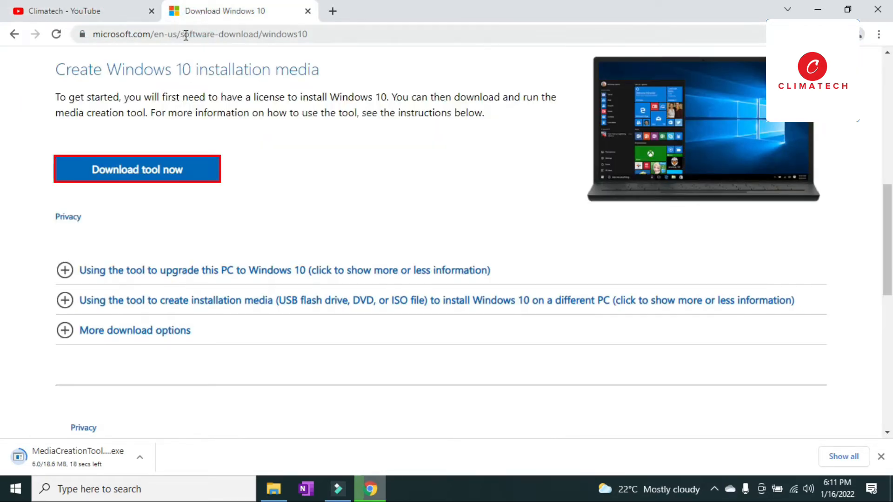
left_click(77, 16)
left_click(212, 12)
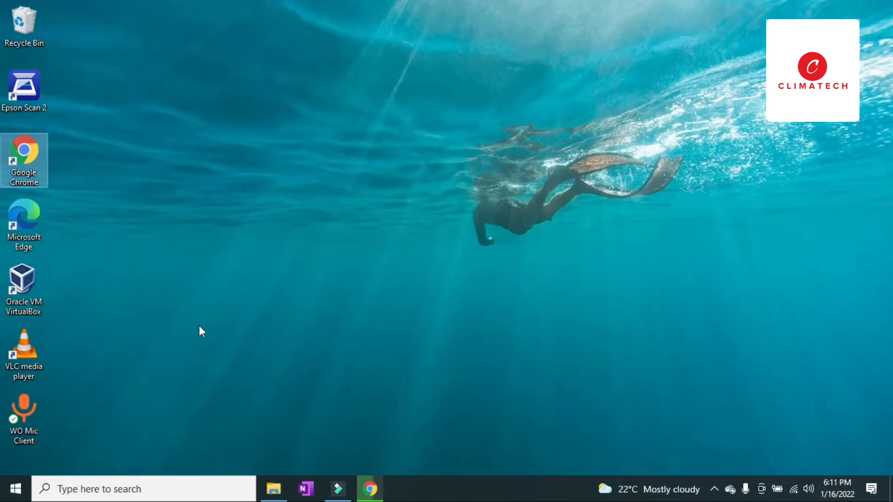
left_click(371, 489)
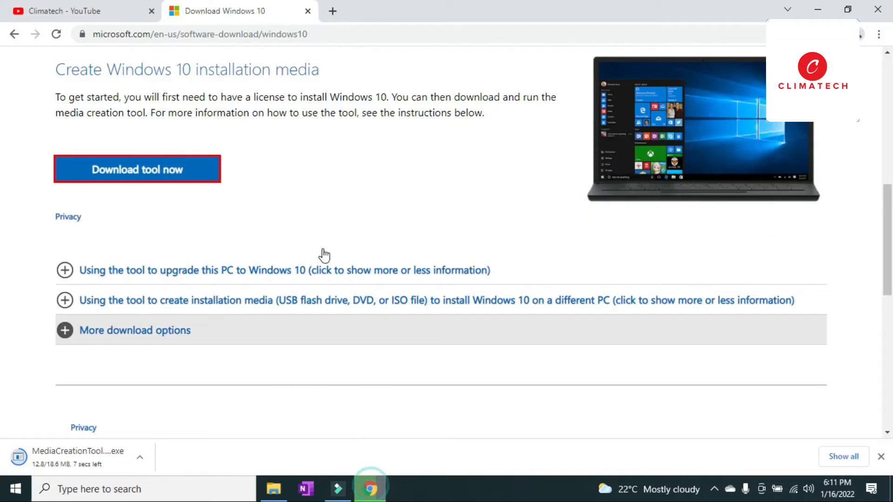
Search Google for "oracle virtual machine" in a new tab and open the Oracle VM VirtualBox website from the results
left_click(333, 12)
left_click(334, 40)
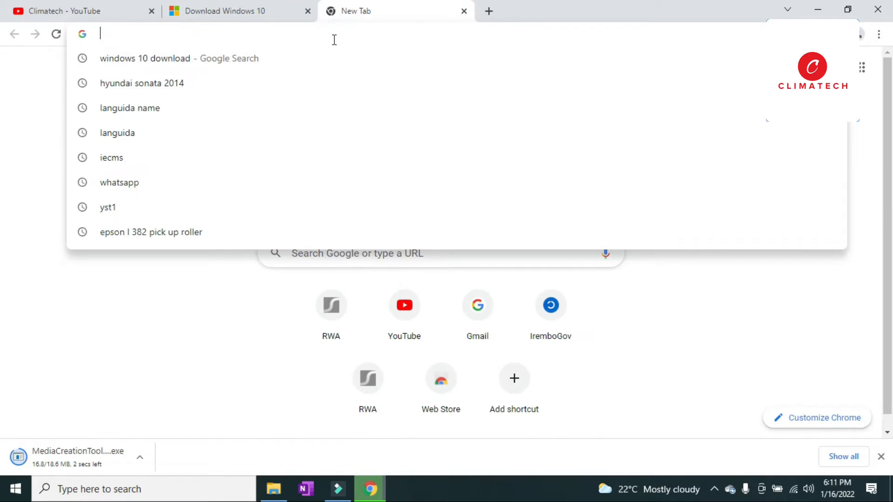
type("v")
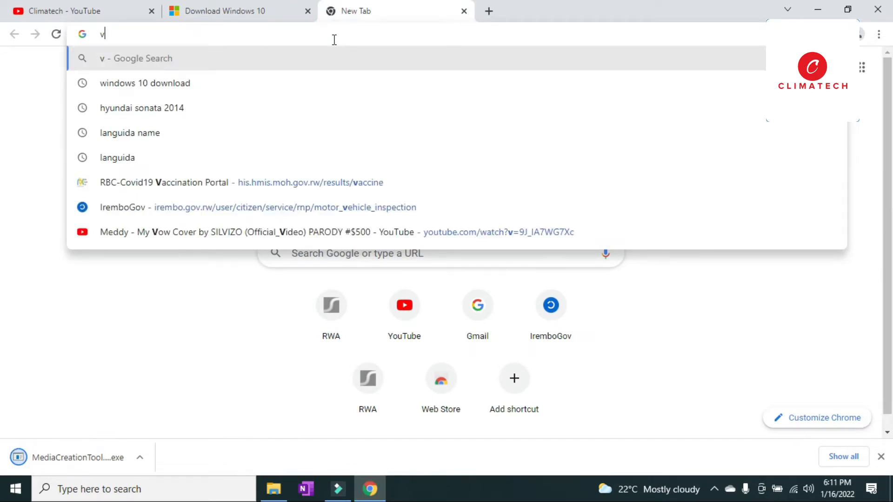
key("BackSpace")
type("or")
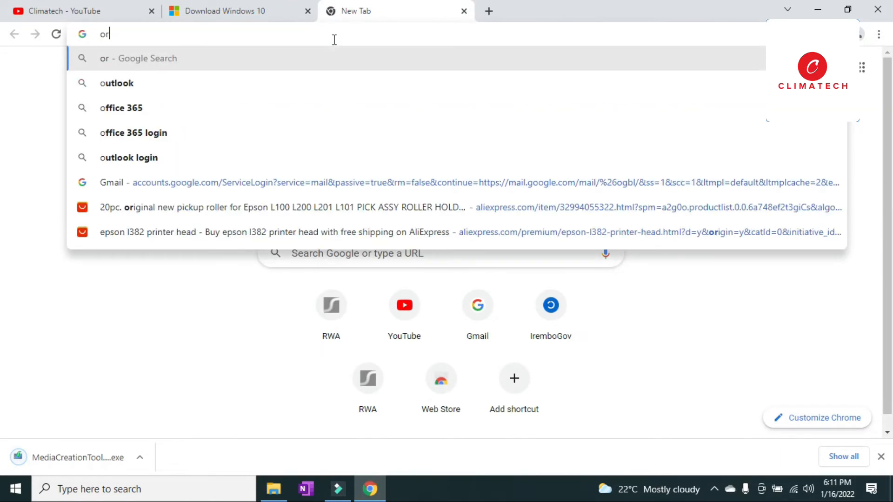
type("acle v")
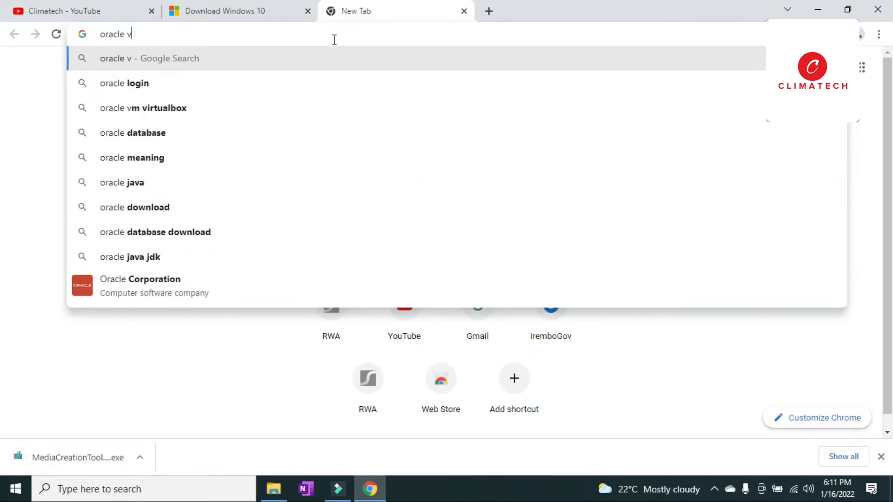
type("irtual")
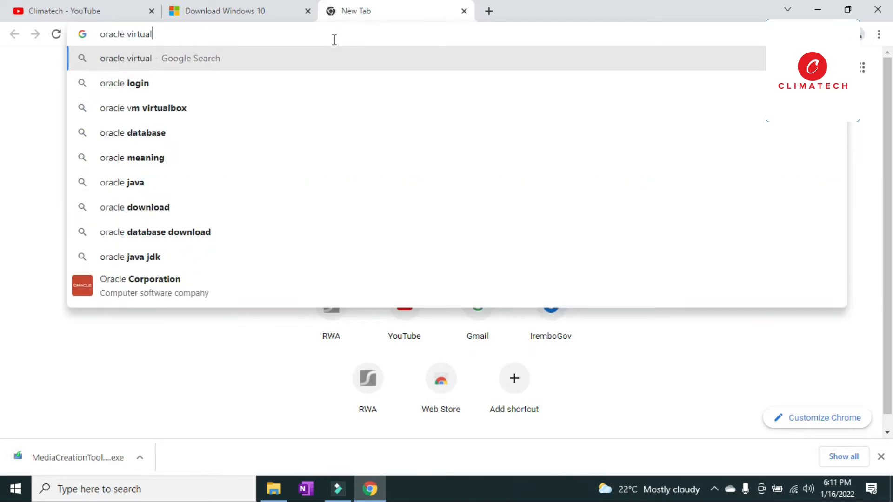
type(" macg")
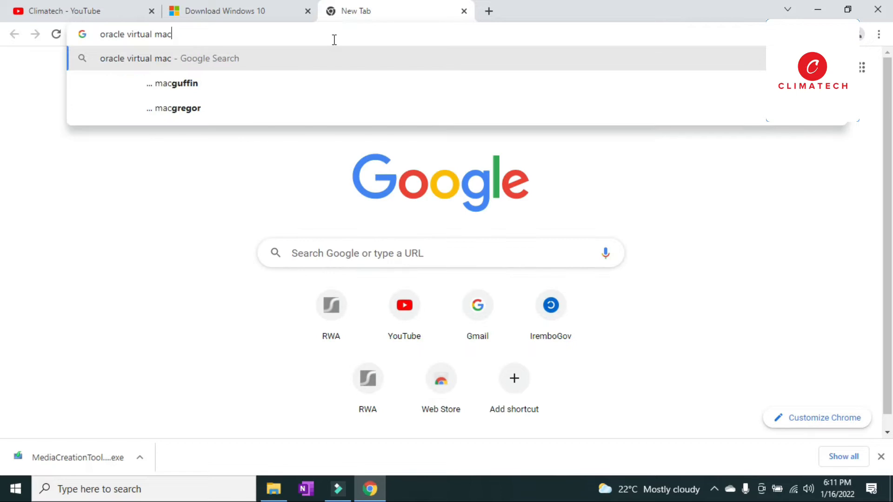
key("BackSpace")
type("hine")
key("Return")
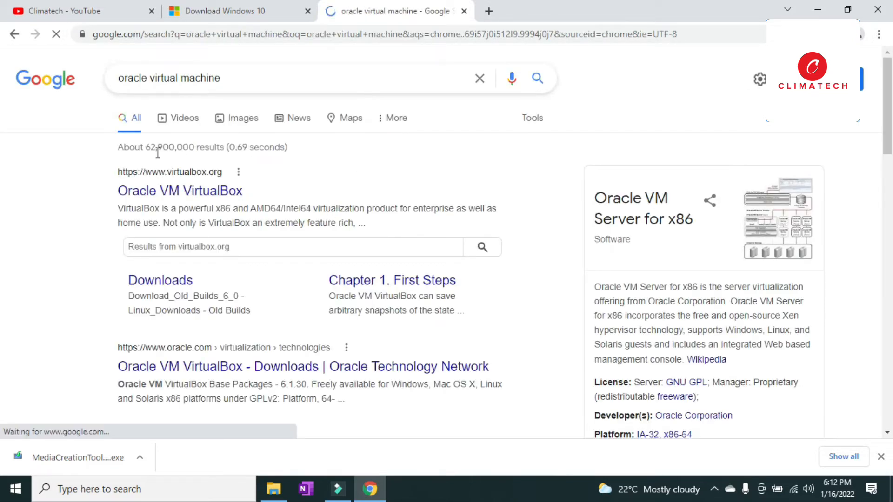
left_click(145, 190)
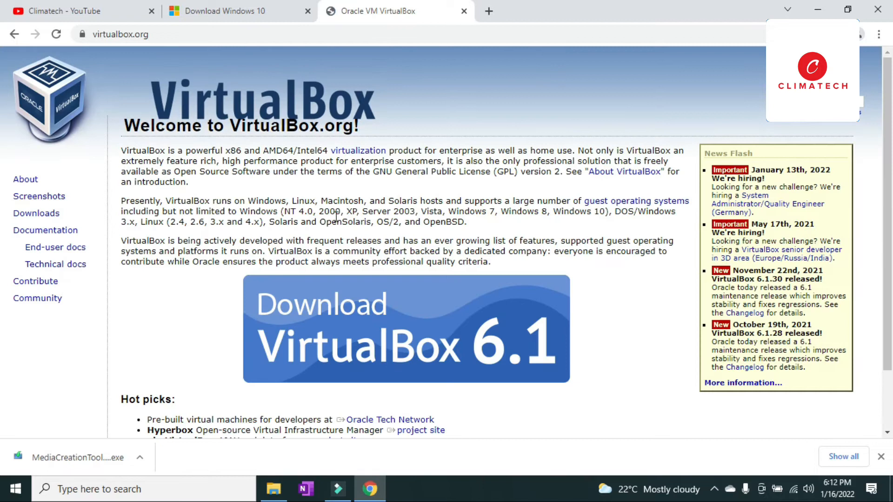
Look over the VirtualBox home page with its 6.1 download link and compare it with the Windows 10 download page
scroll(324, 145, "down", 2)
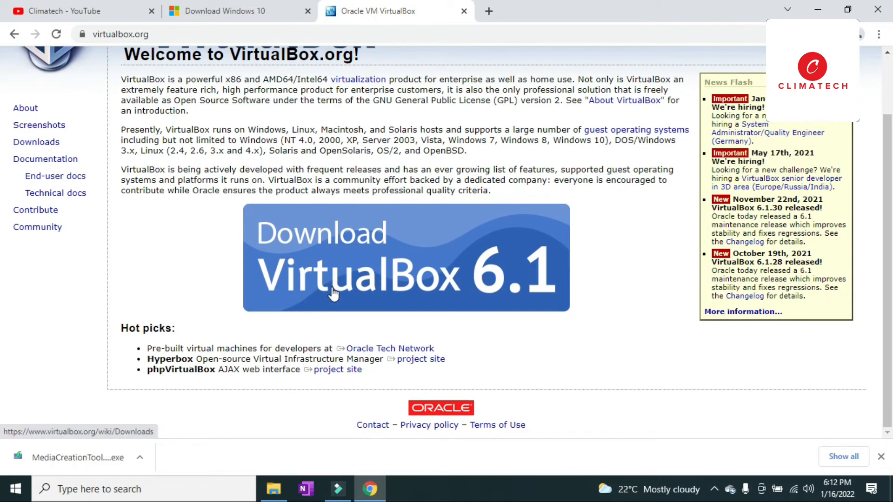
scroll(345, 216, "up", 2)
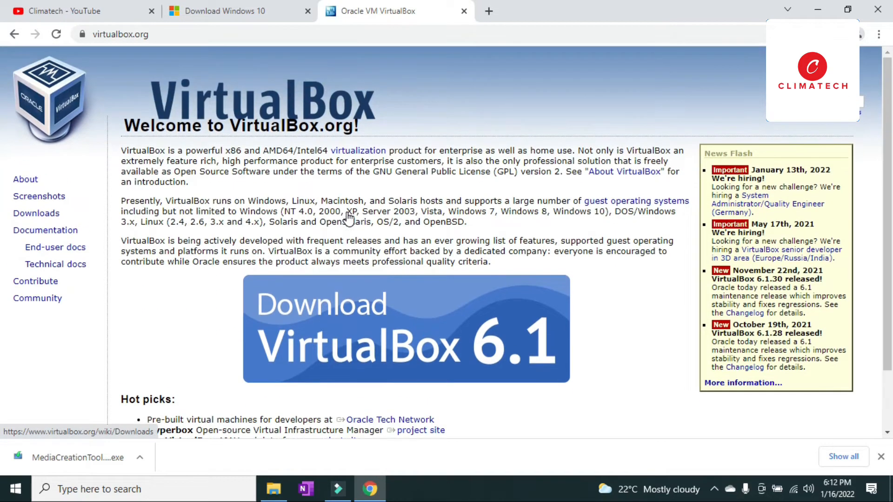
scroll(335, 211, "down", 2)
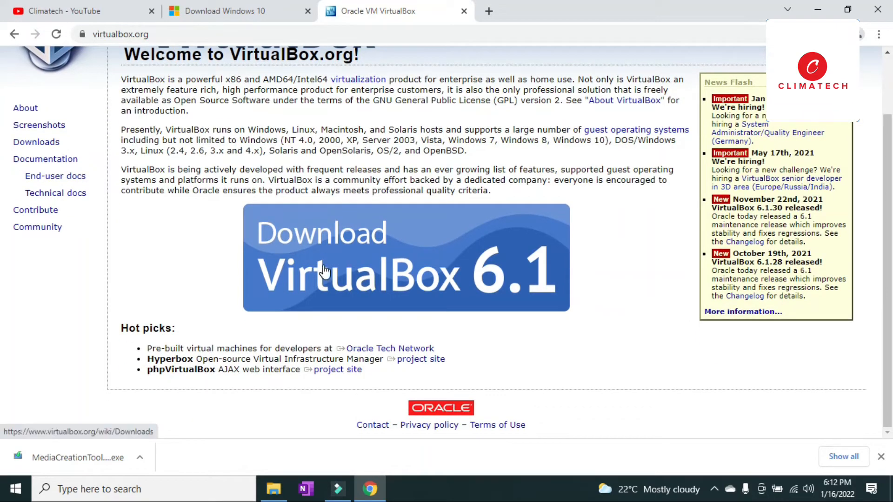
left_click(242, 7)
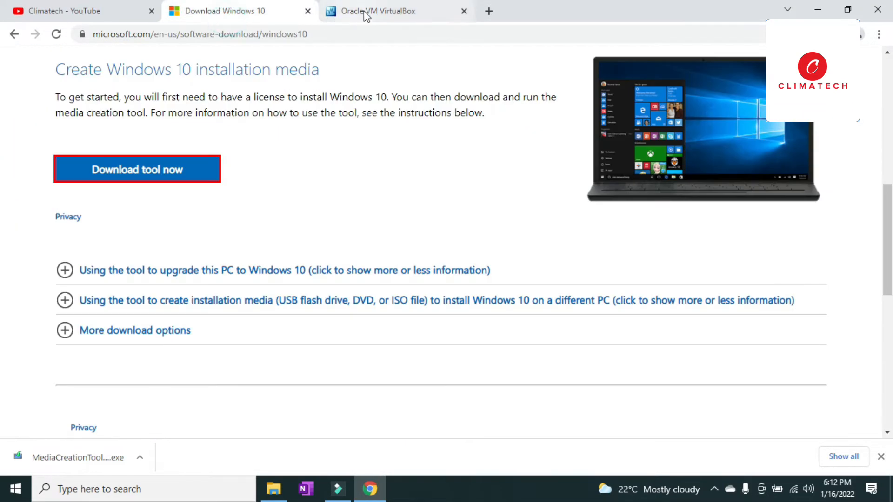
left_click(349, 9)
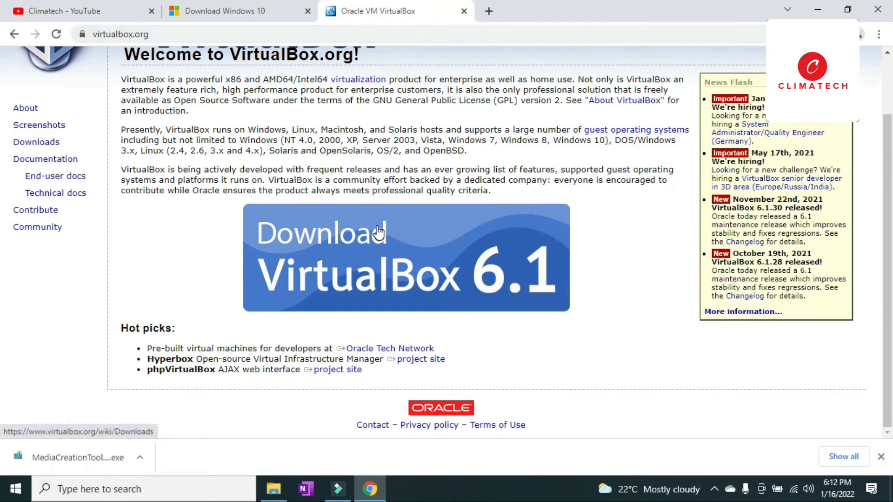
left_click(223, 12)
left_click(372, 13)
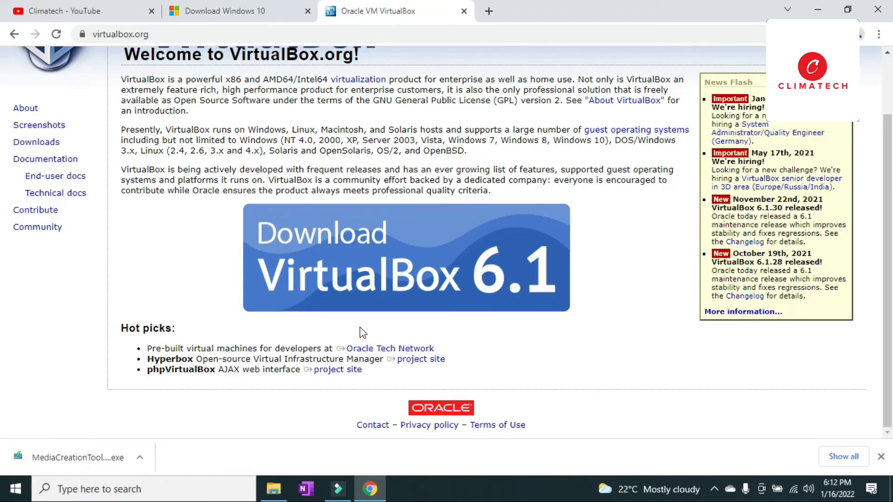
Go to the Windows desktop, refresh it and start Oracle VM VirtualBox
left_click(273, 495)
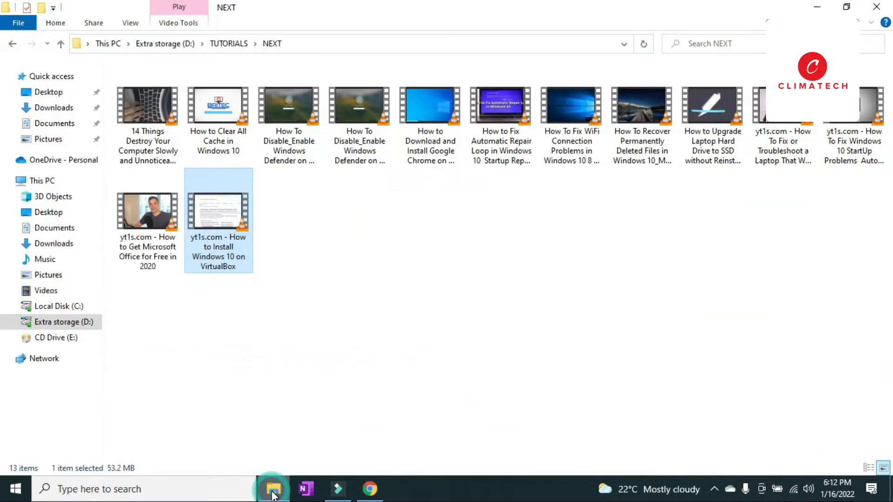
left_click(369, 489)
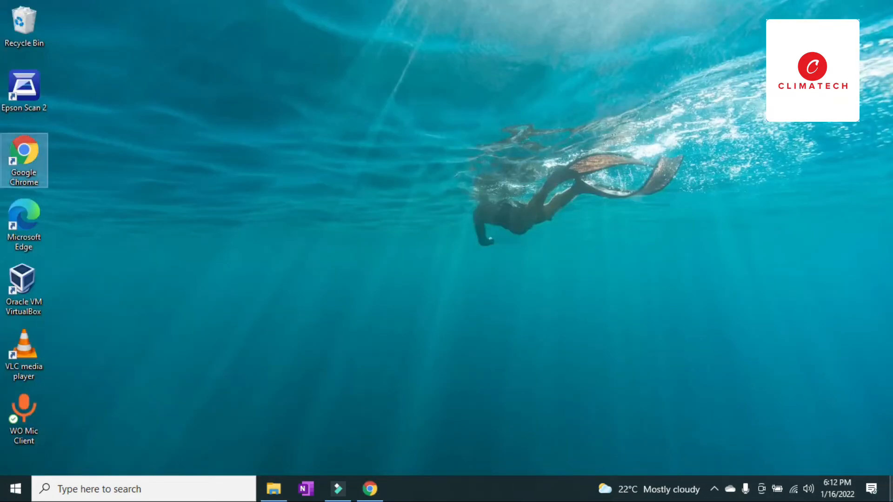
right_click(230, 130)
left_click(250, 171)
left_click(27, 285)
double_click(27, 283)
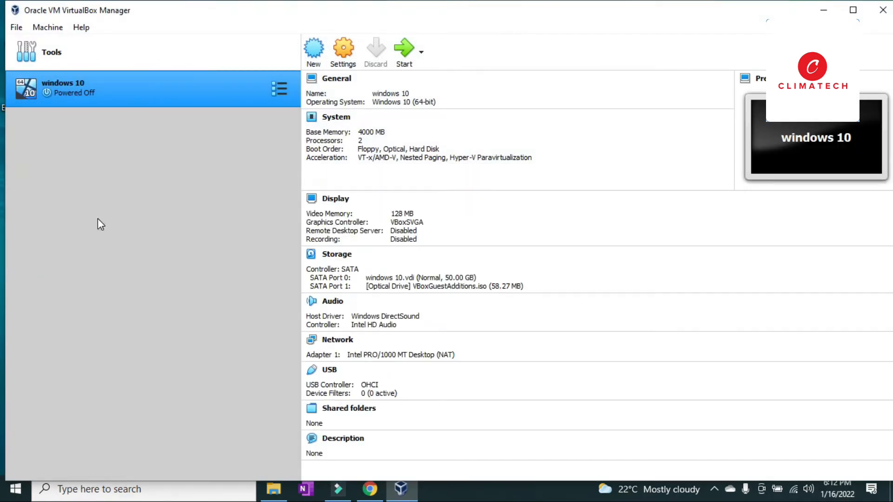
Begin creating a new virtual machine and name it "windows 10"
left_click(313, 50)
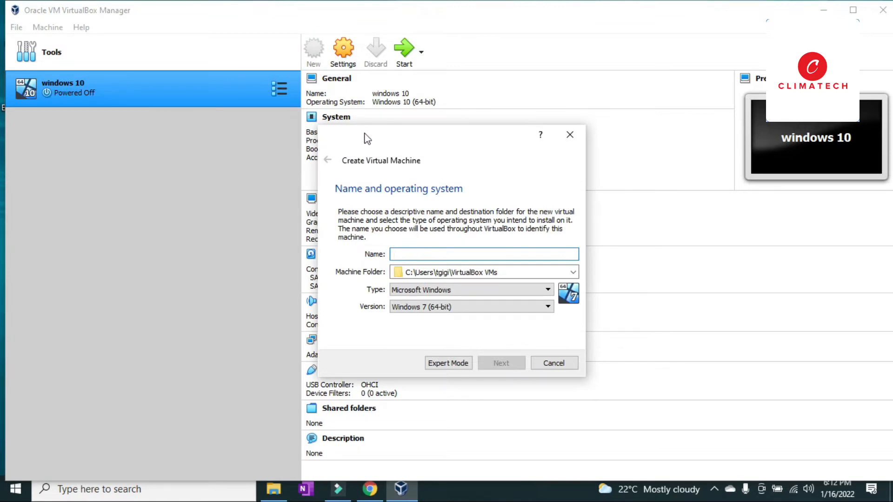
left_click(395, 122)
left_click(434, 251)
type("windows 10")
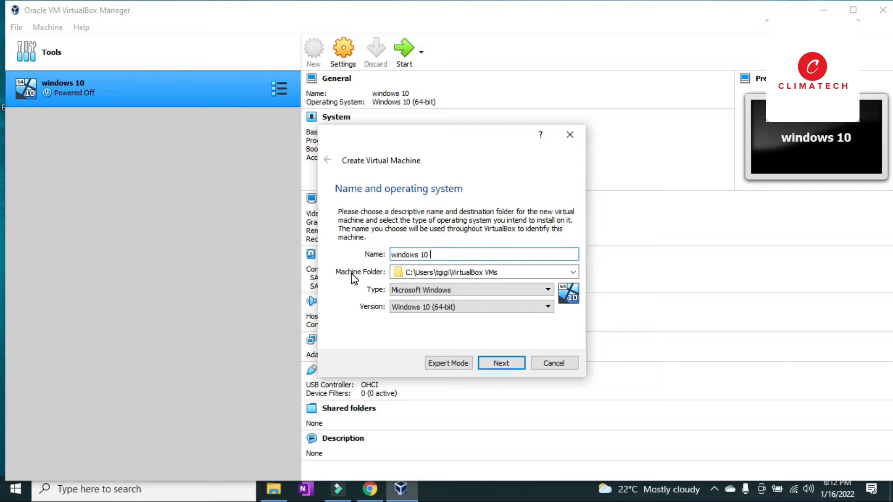
Keep the default machine folder and Microsoft Windows type, choose Windows 10 (64-bit) as the version, and continue to the memory size
left_click(503, 274)
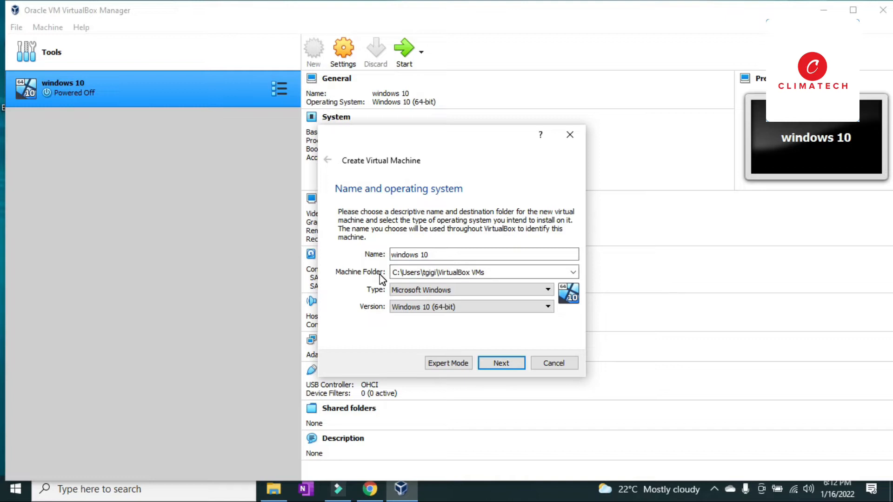
left_click(416, 292)
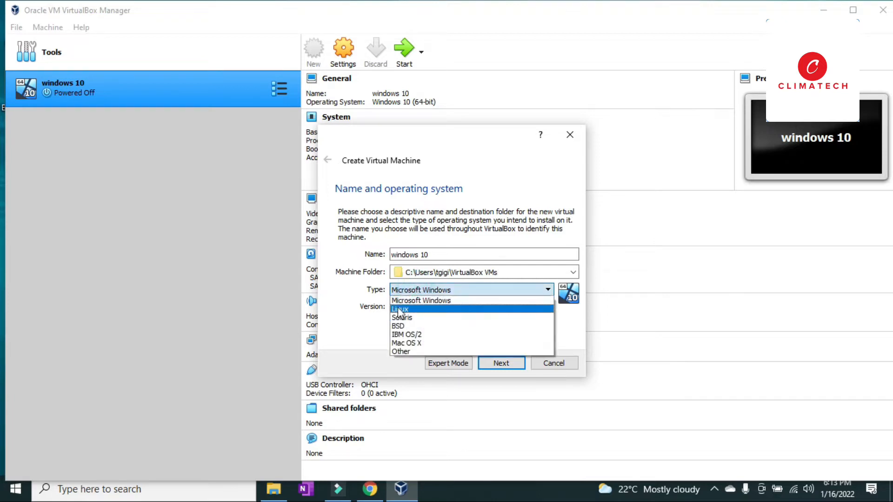
left_click(370, 336)
left_click(453, 289)
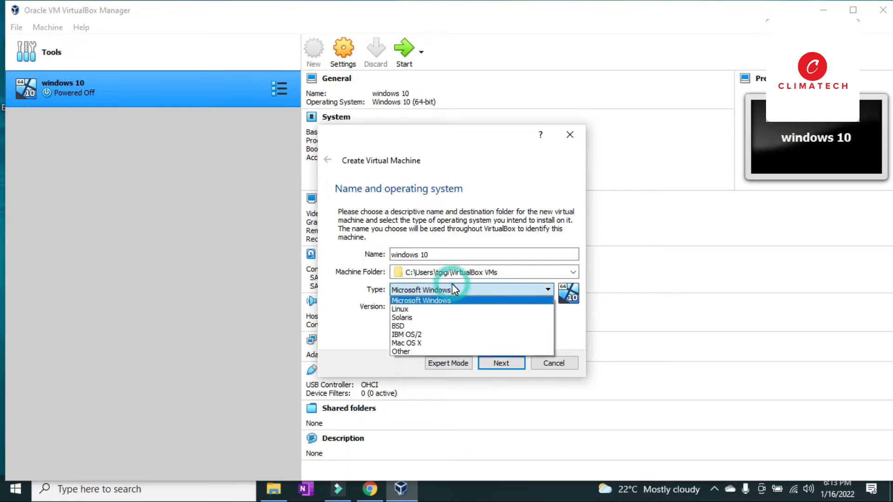
left_click(384, 339)
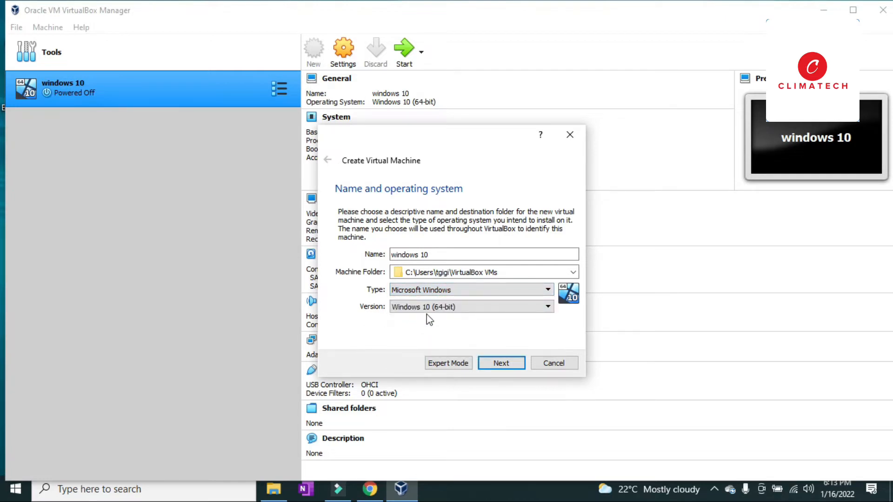
left_click(440, 307)
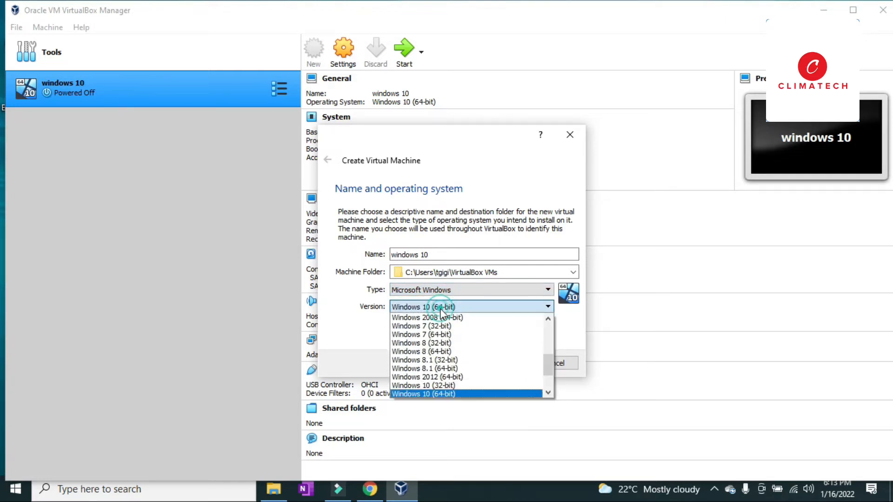
left_click(437, 394)
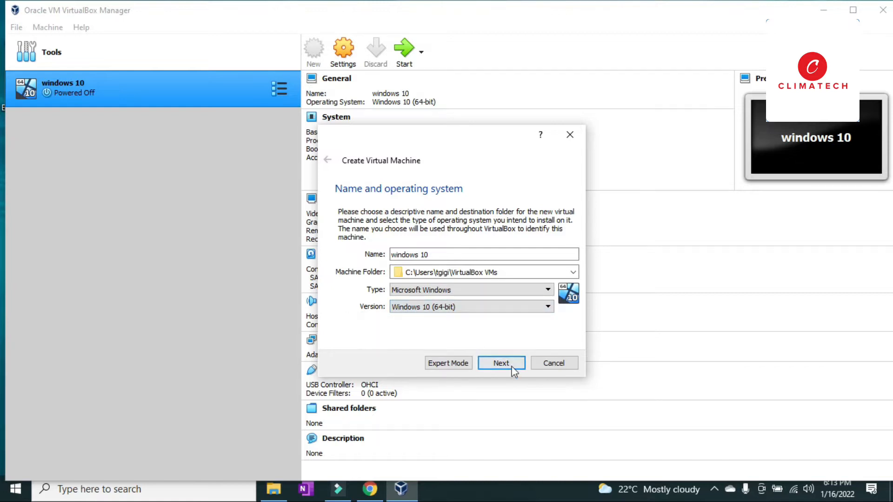
left_click(499, 364)
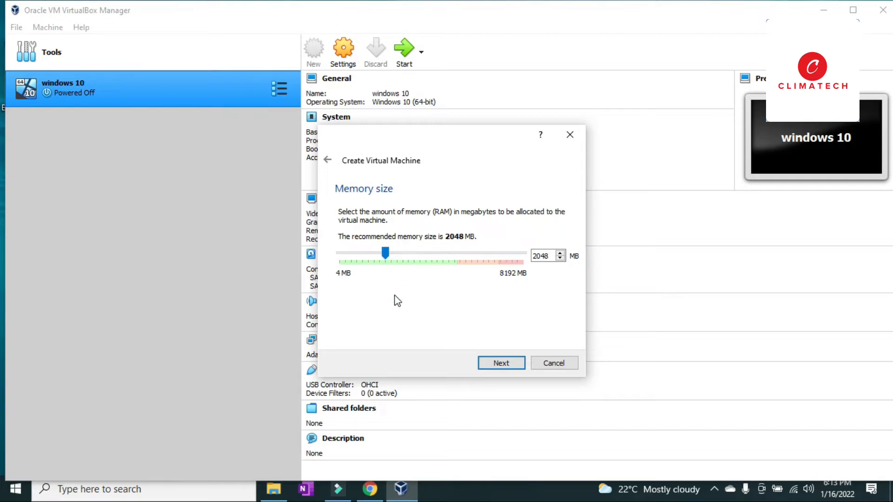
Switch to Chrome, search Google for "windows 10 requirements" in a new tab, and review Microsoft's Windows 10 system requirements page
left_click(369, 488)
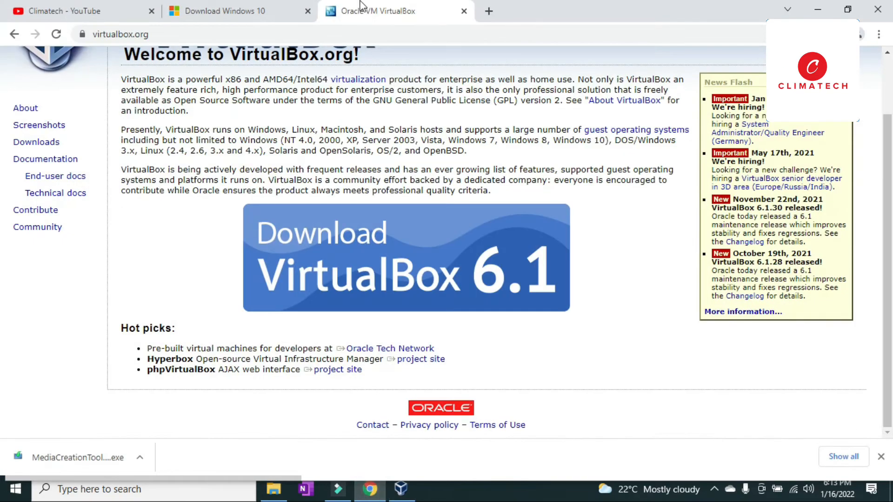
left_click(490, 16)
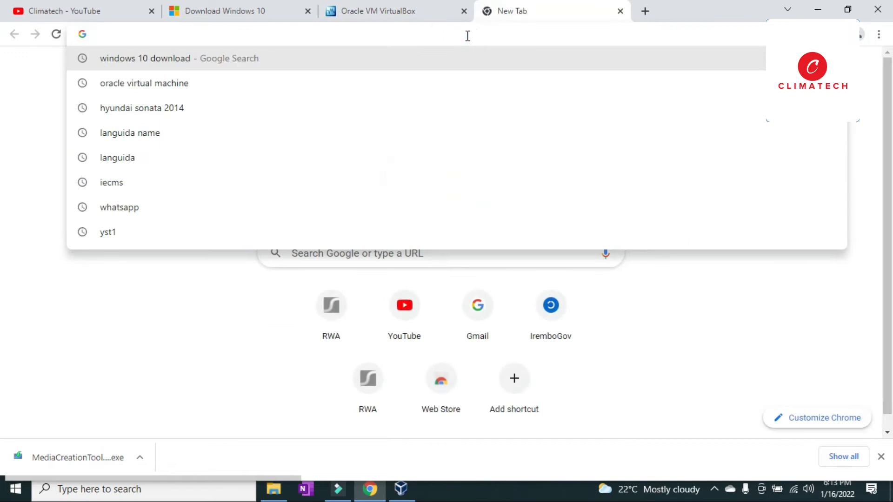
type("windows")
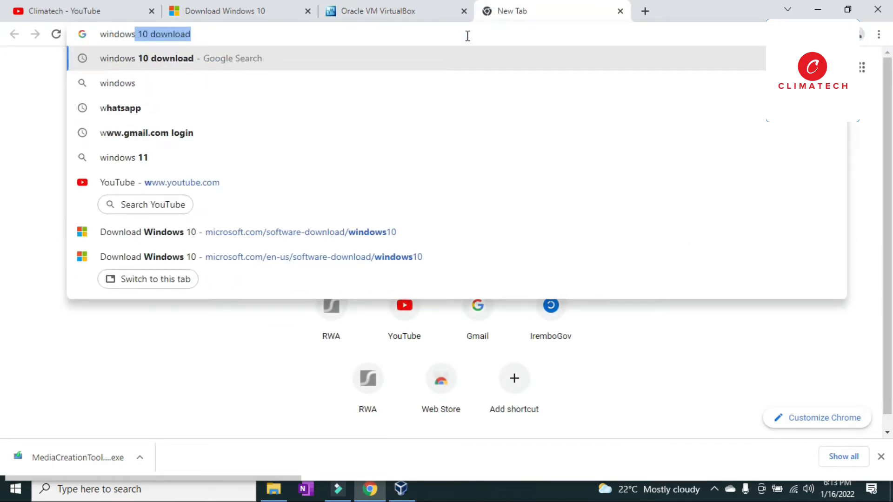
type(" 10 r")
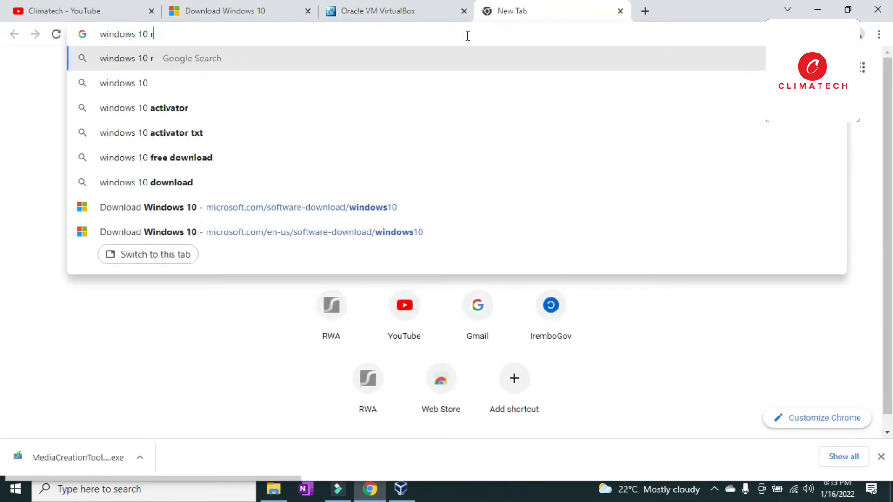
type("equi")
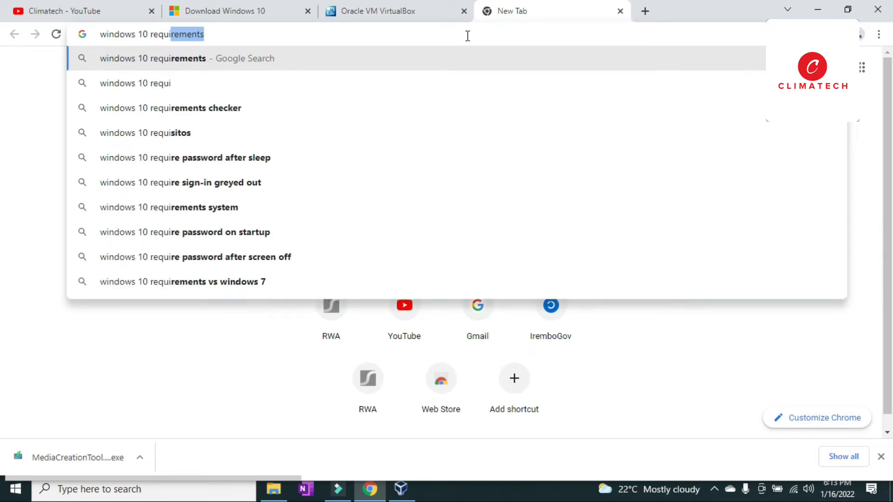
key("Return")
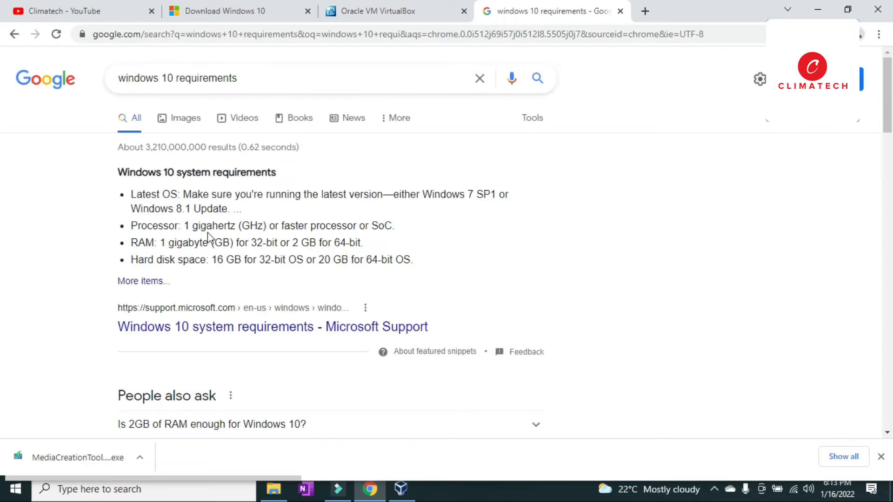
left_click(146, 328)
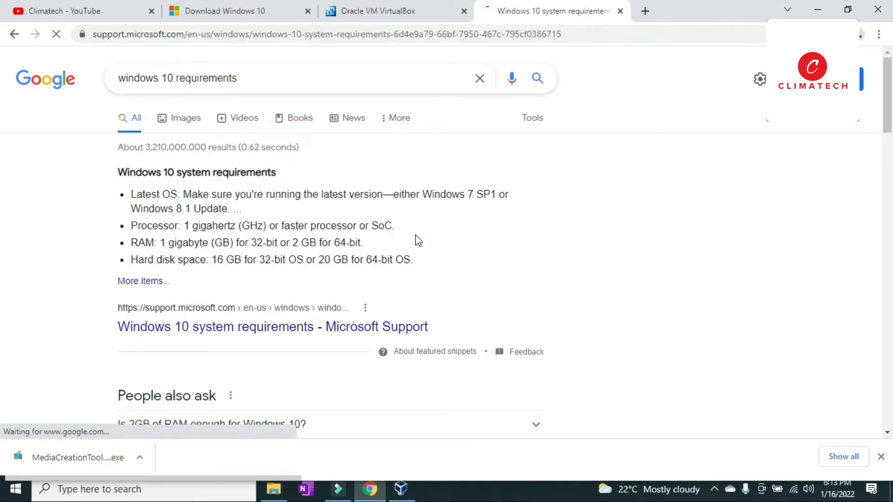
scroll(403, 234, "down", 3)
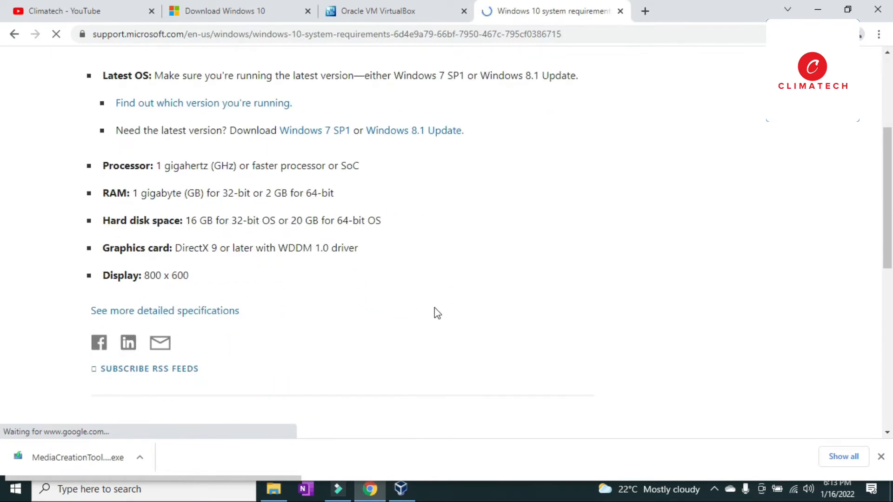
scroll(396, 307, "up", 1)
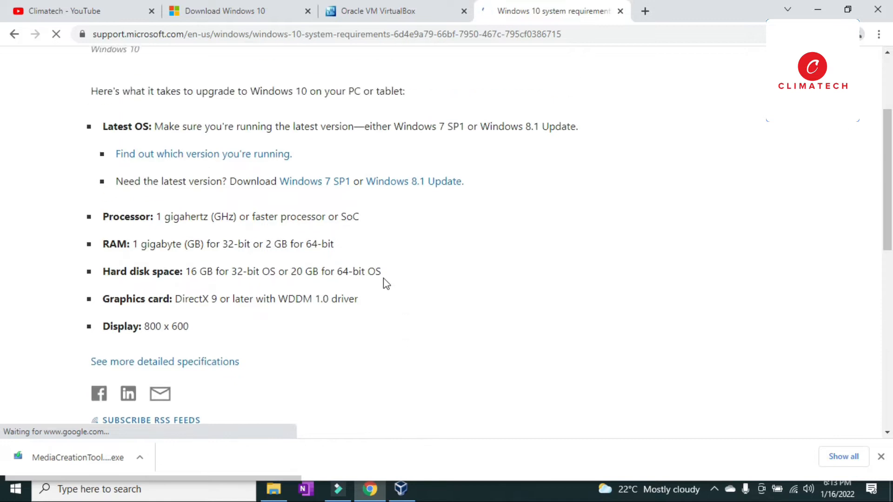
Examine the processor, RAM, hard disk, graphics card and display requirements on Microsoft's Windows 10 system requirements page
scroll(387, 284, "up", 3)
scroll(388, 235, "down", 1)
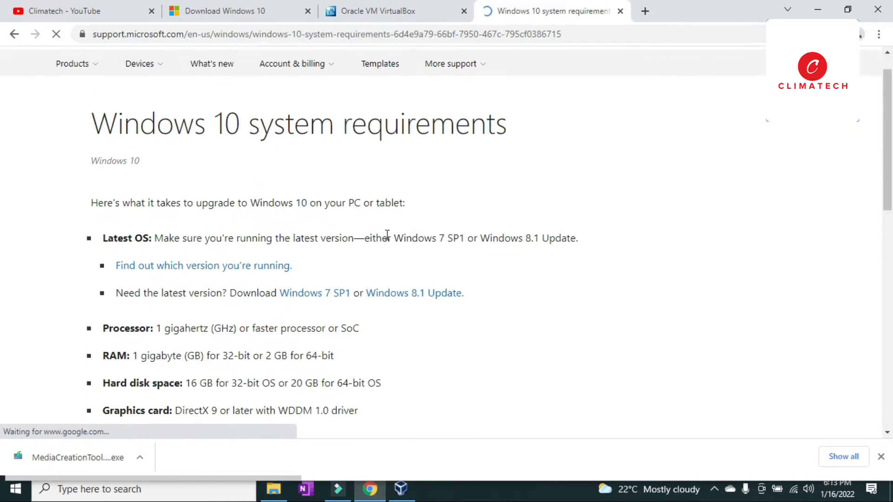
scroll(389, 240, "down", 1)
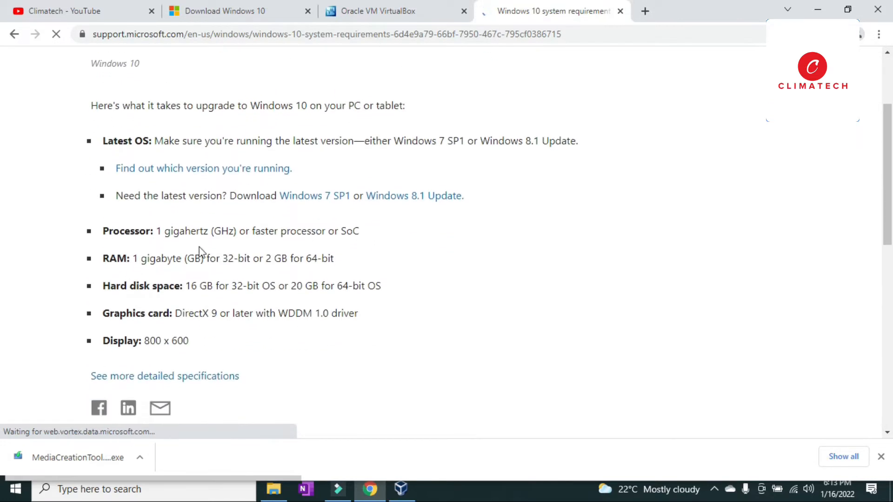
left_click_drag(109, 259, 326, 265)
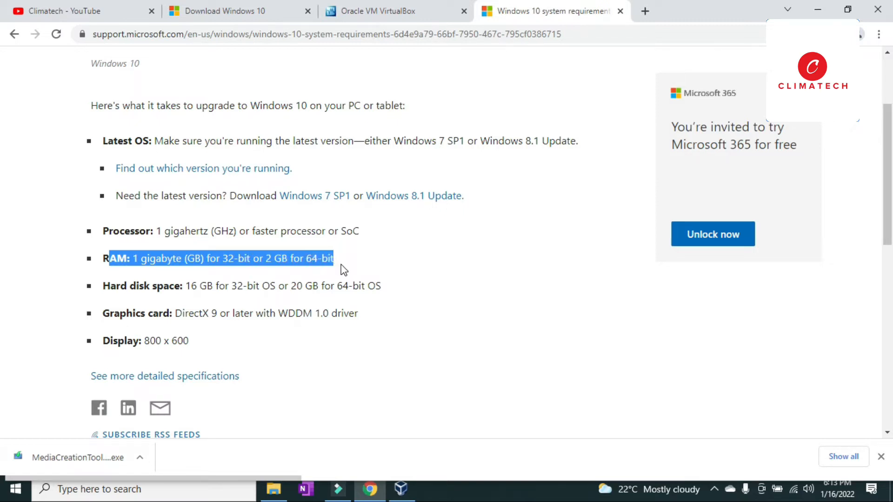
left_click_drag(178, 237, 211, 236)
left_click_drag(164, 280, 208, 281)
left_click_drag(174, 309, 212, 308)
left_click(177, 339)
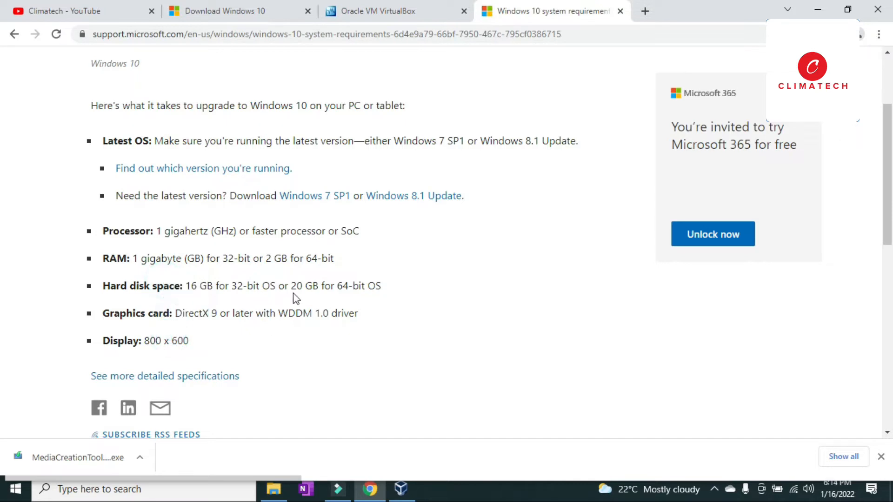
scroll(307, 284, "down", 5)
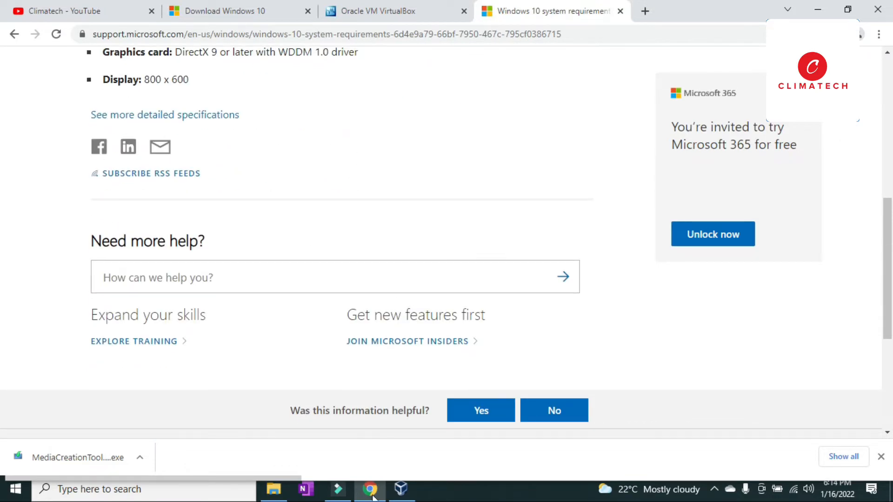
Switch back to VirtualBox, set the new virtual machine's memory size to 4000 MB and continue to the hard disk choice
left_click(403, 489)
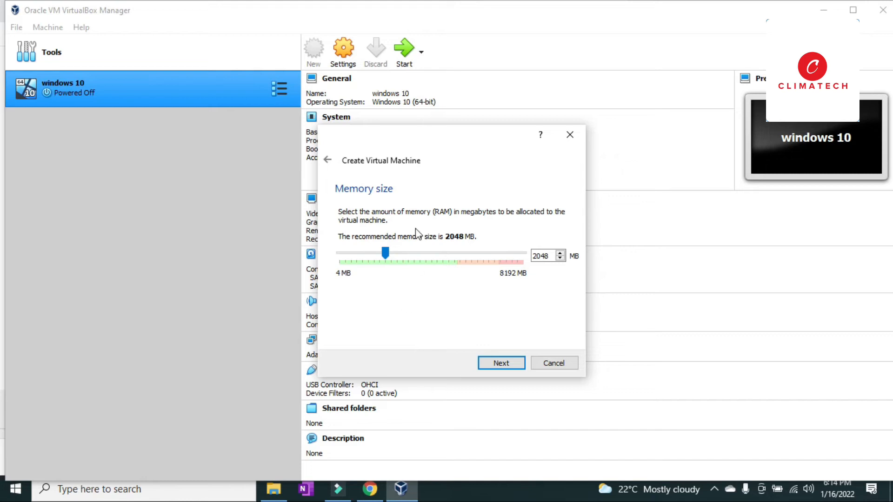
double_click(553, 258)
key("BackSpace")
type("4000")
left_click(517, 368)
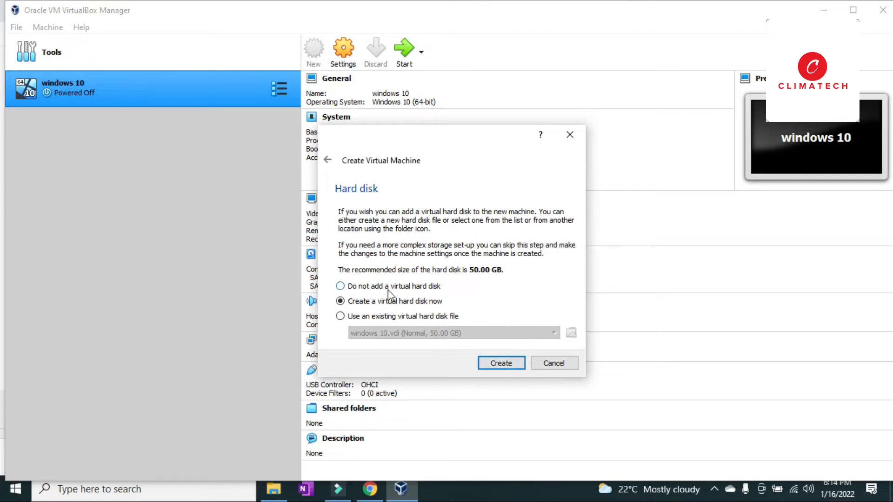
Create a new dynamically allocated 50.00 GB VDI virtual hard disk, keeping the default file location, to complete the virtual machine
left_click(509, 364)
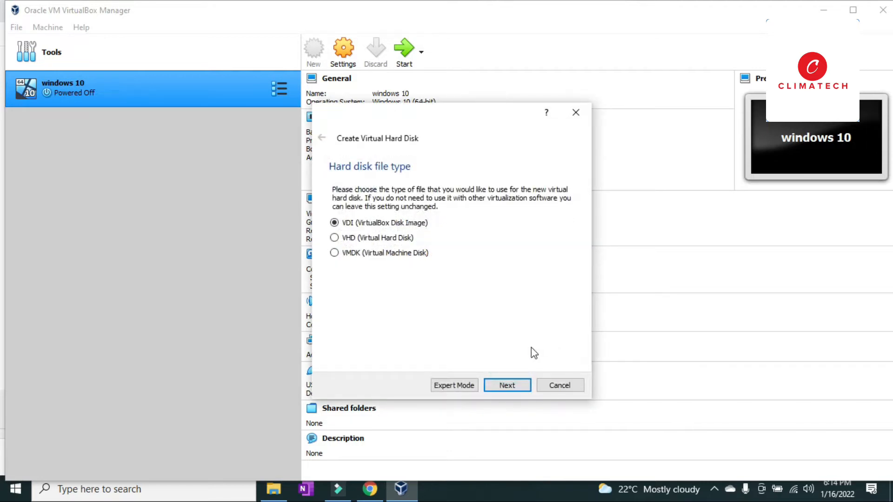
left_click(512, 385)
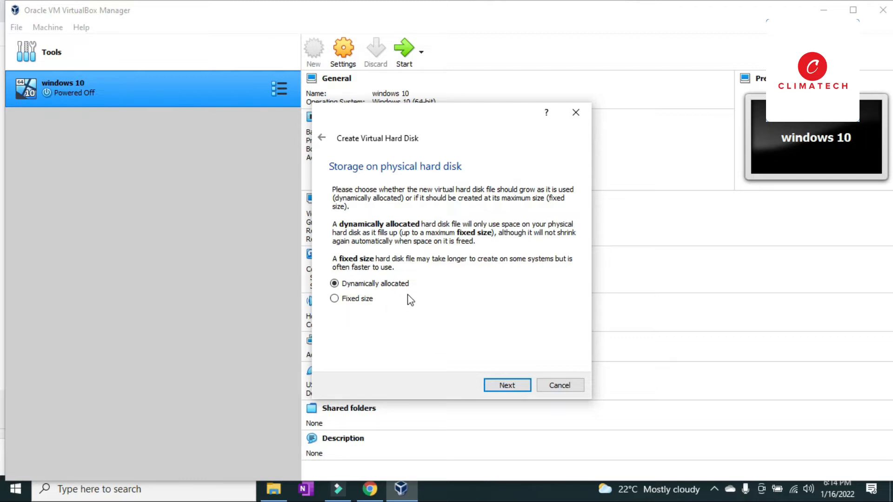
left_click(514, 387)
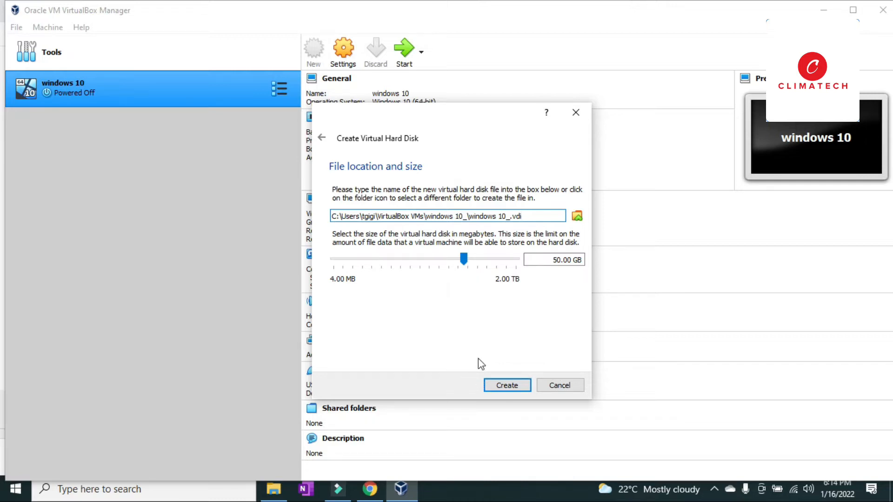
left_click(507, 384)
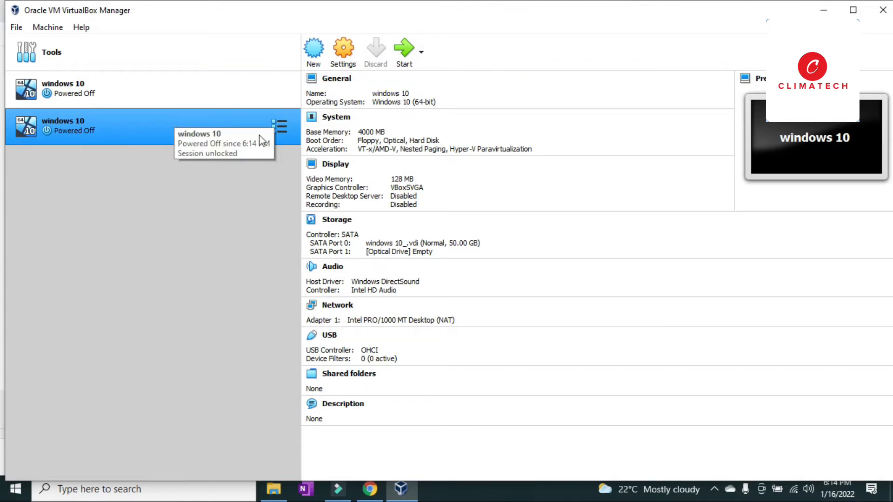
In the new virtual machine's advanced general settings, set both Shared Clipboard and Drag'n'Drop to Bidirectional
left_click(343, 50)
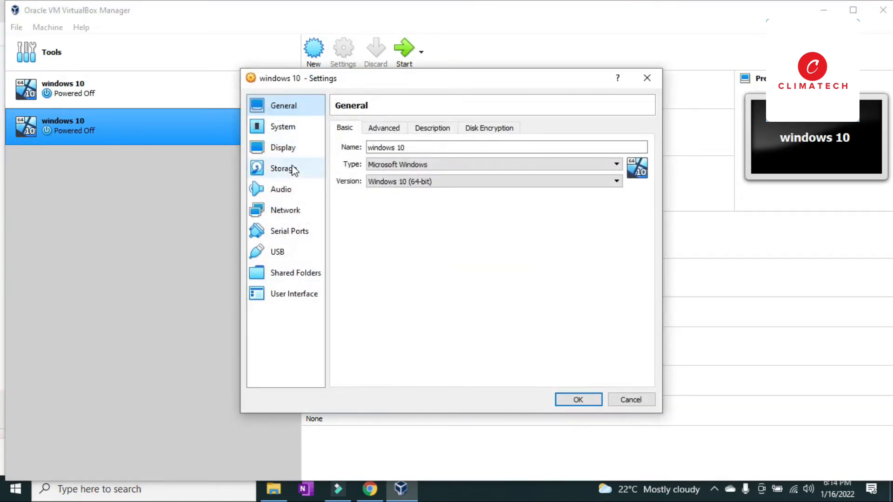
left_click(430, 148)
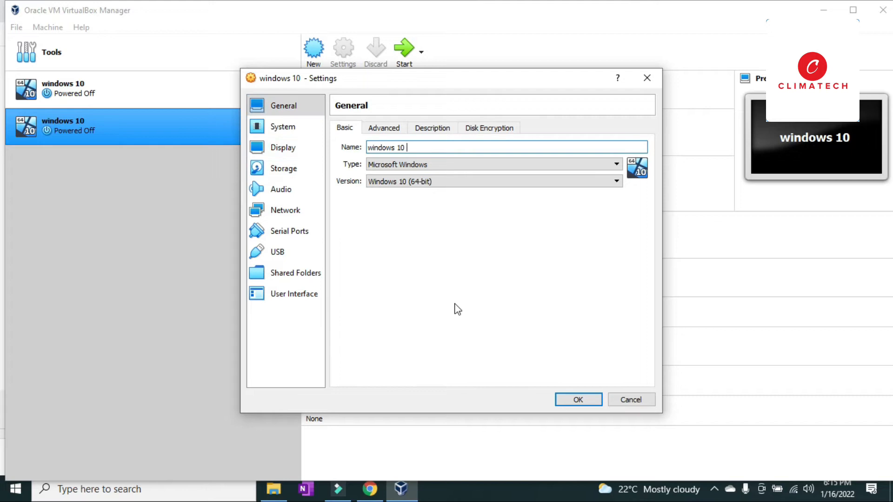
left_click(280, 105)
left_click(377, 131)
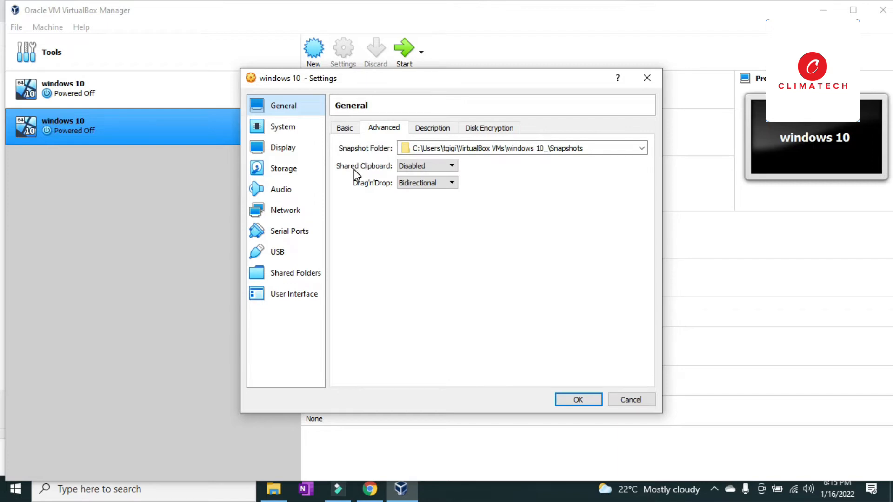
left_click(425, 167)
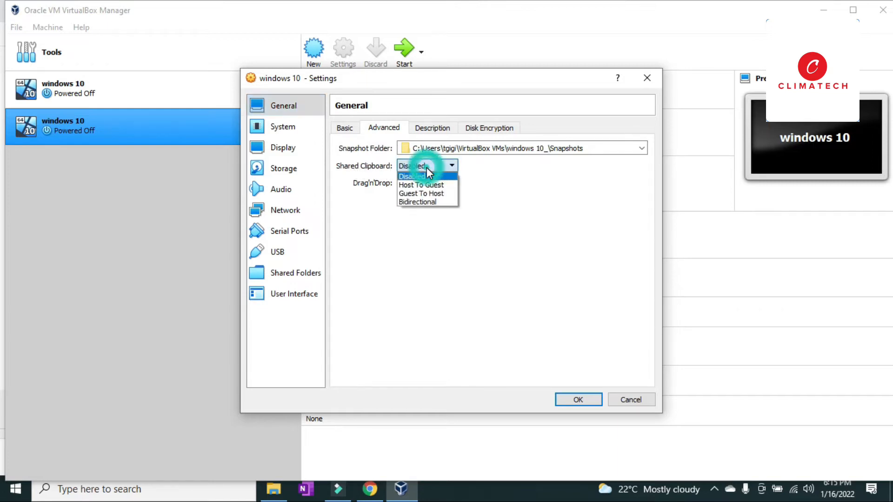
left_click(421, 203)
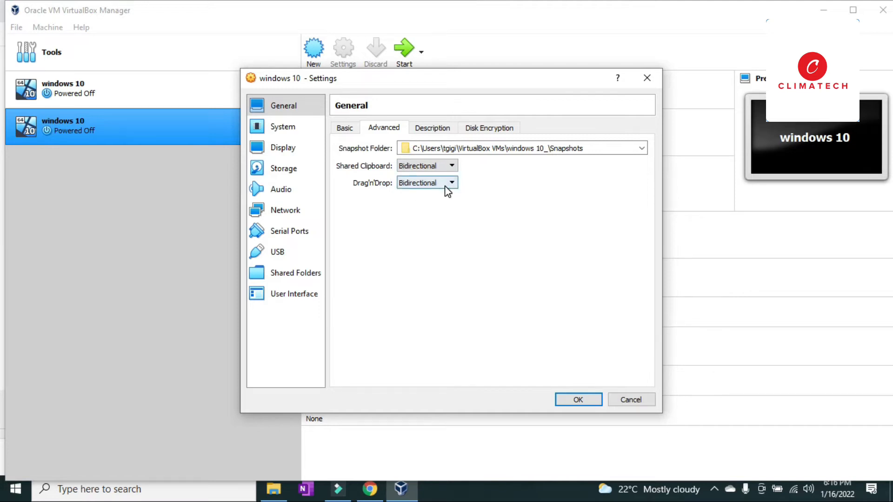
left_click(449, 182)
left_click(428, 219)
Set the virtual machine's number of processors to 2 in its system settings
left_click(283, 129)
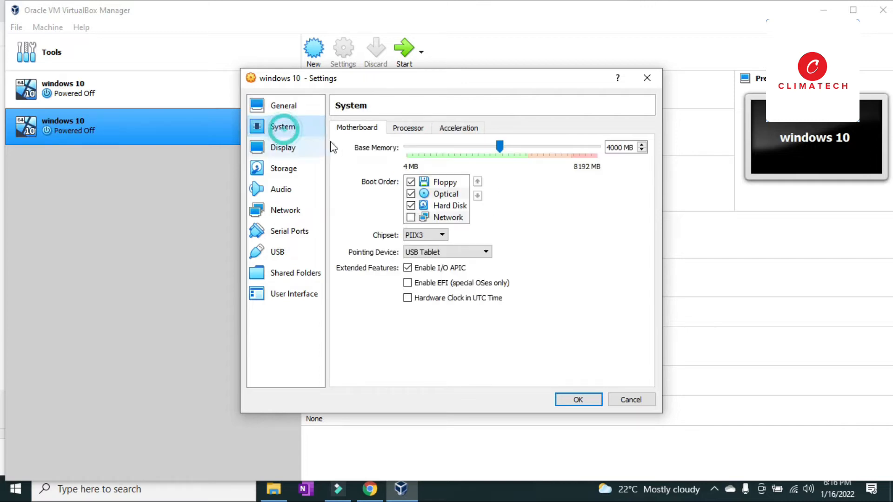
left_click(408, 132)
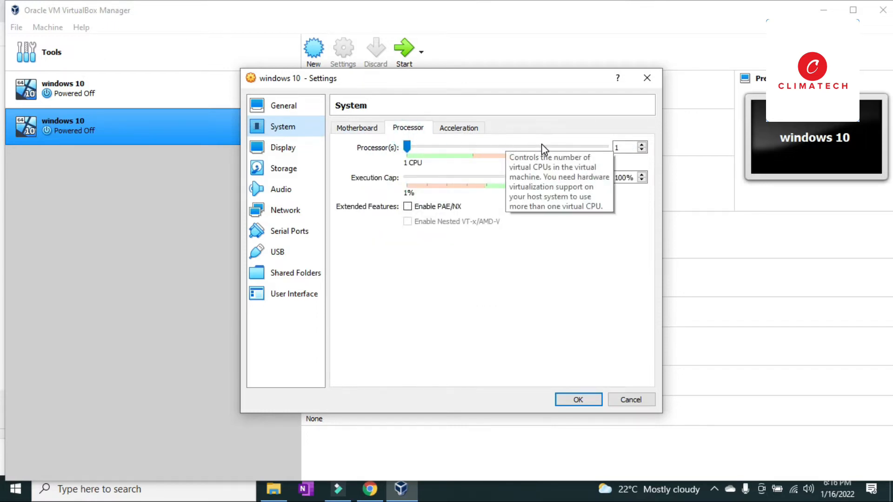
left_click(644, 146)
left_click(642, 145)
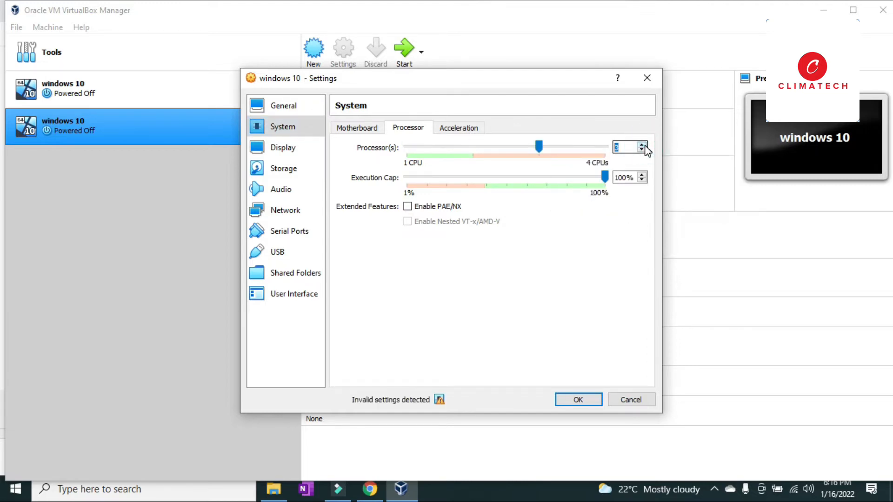
left_click(642, 150)
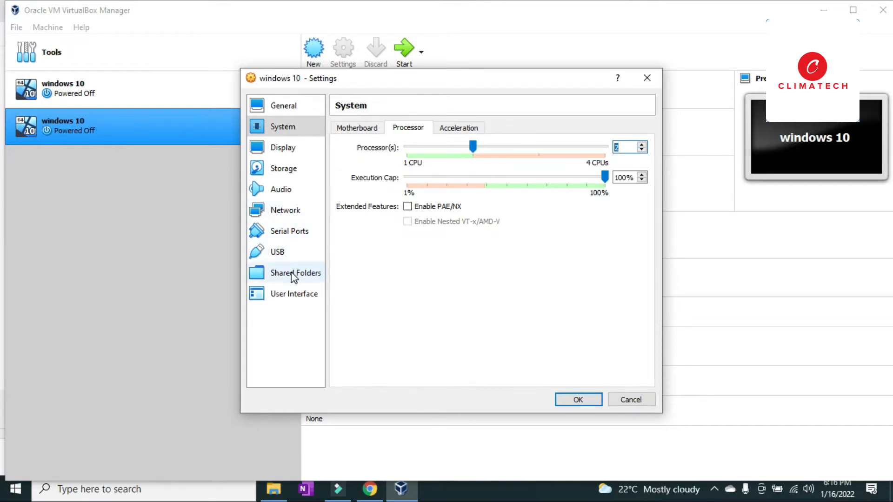
Load the disk file "Windows new 2021 download" from Downloads into the empty optical drive and save the virtual machine's settings
left_click(284, 168)
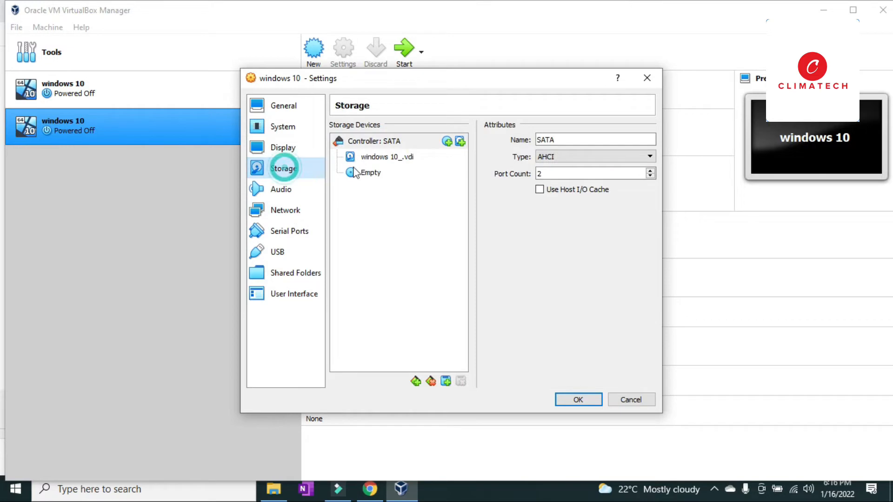
left_click(379, 173)
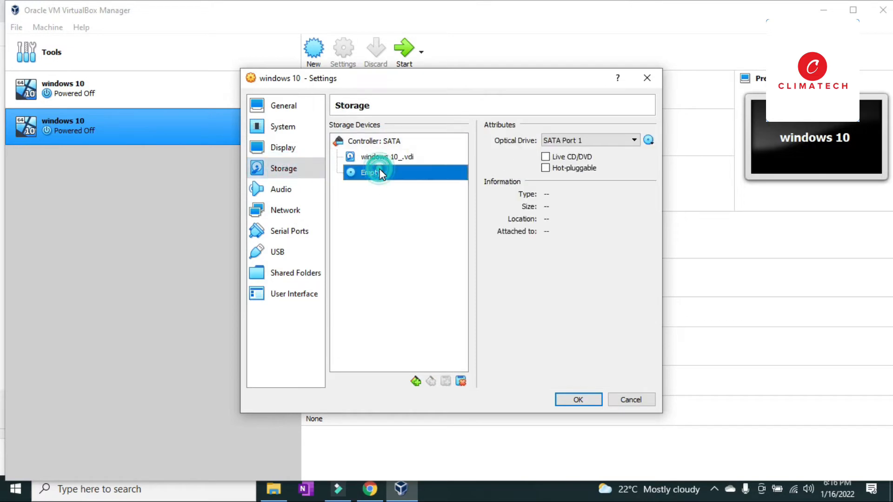
left_click(649, 141)
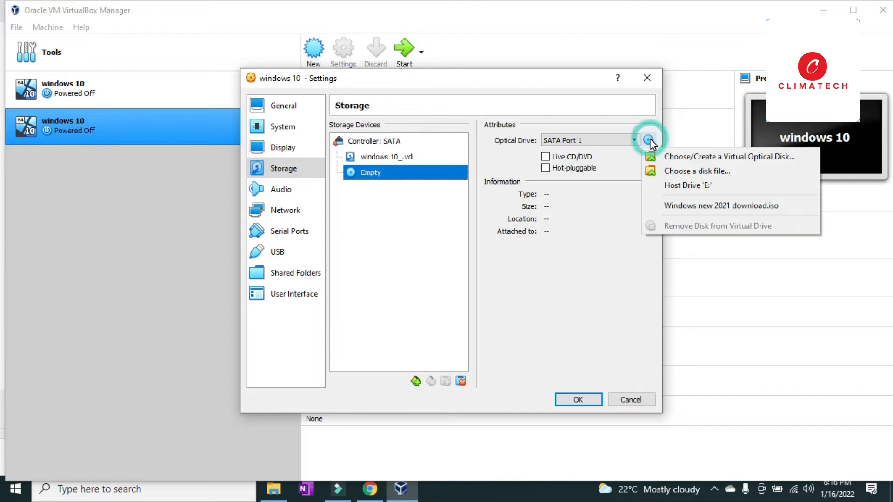
left_click(674, 168)
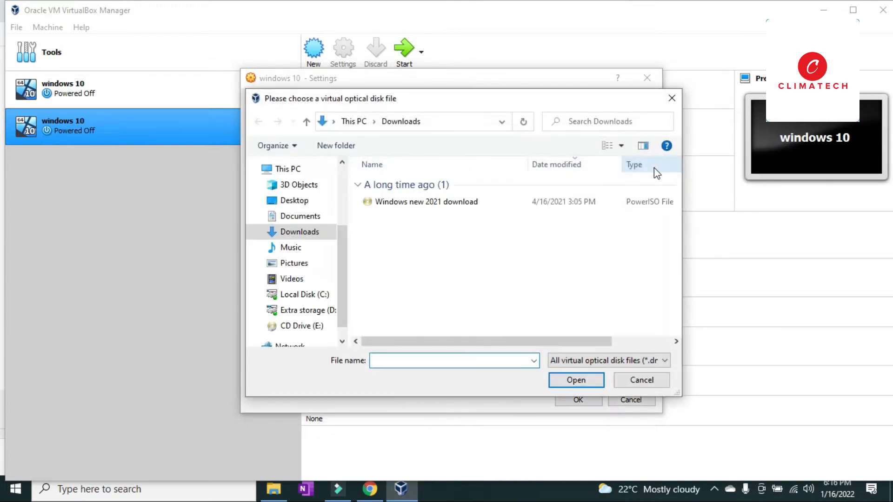
scroll(342, 258, "down", 1)
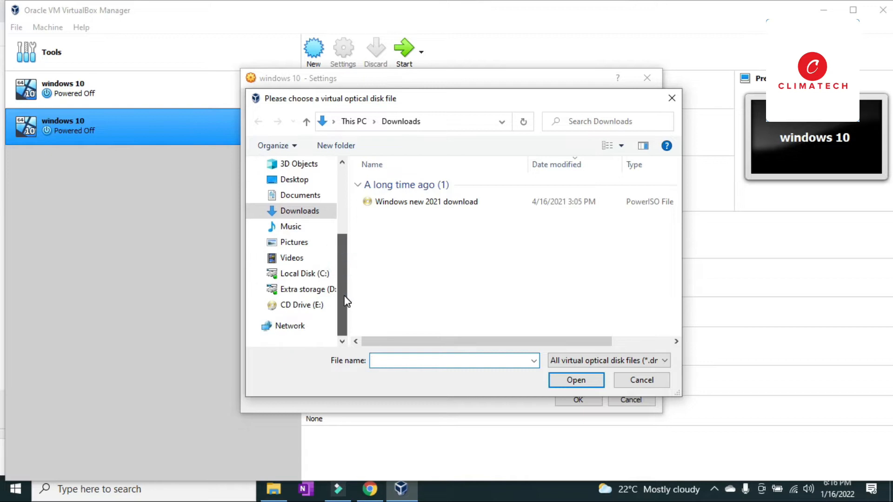
scroll(345, 298, "up", 5)
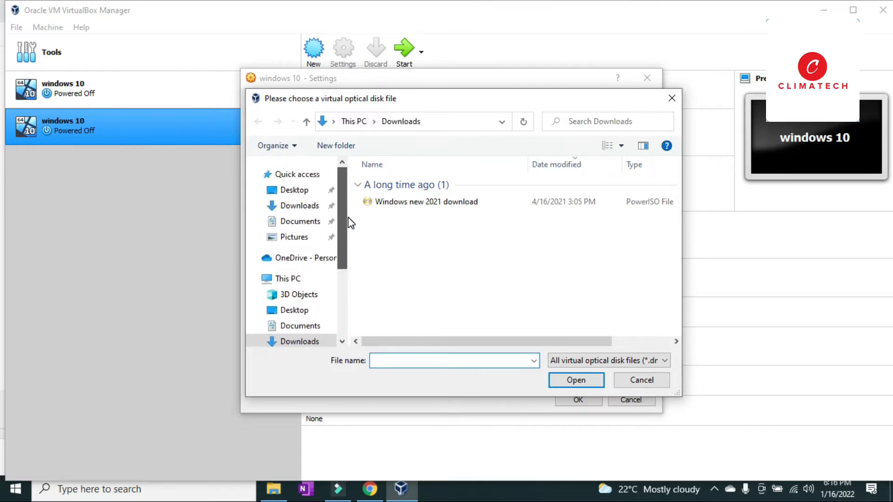
mouse_move(348, 218)
left_mouse_down()
mouse_move(348, 290)
mouse_move(353, 222)
left_mouse_up()
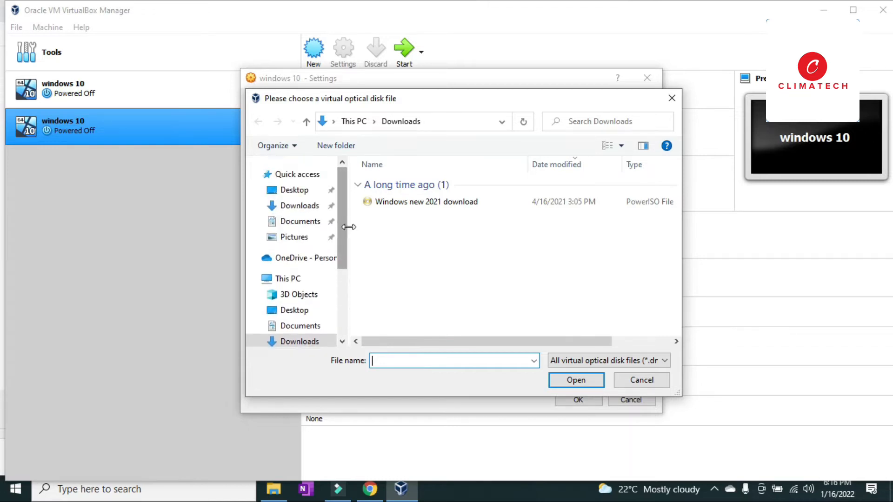
left_click(417, 204)
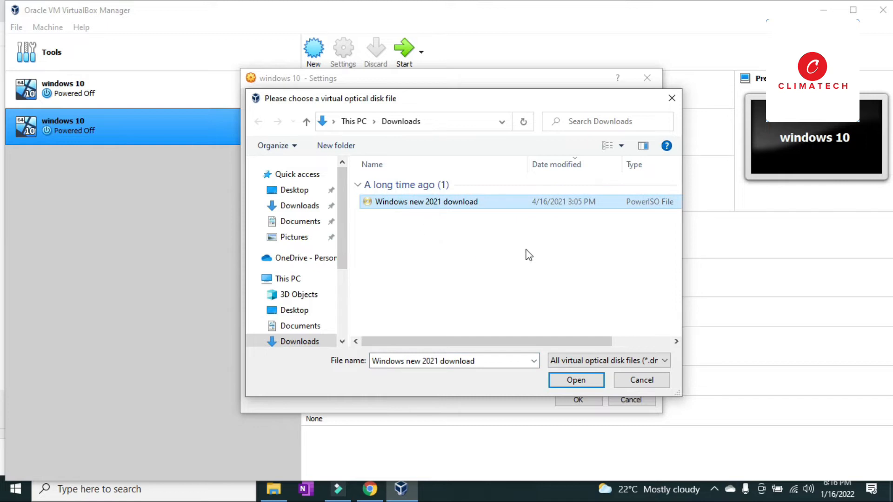
left_click(576, 381)
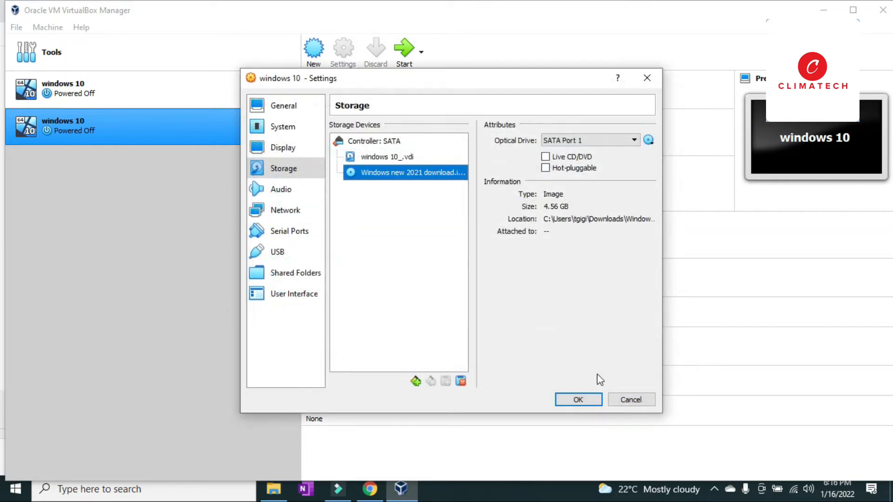
left_click(579, 400)
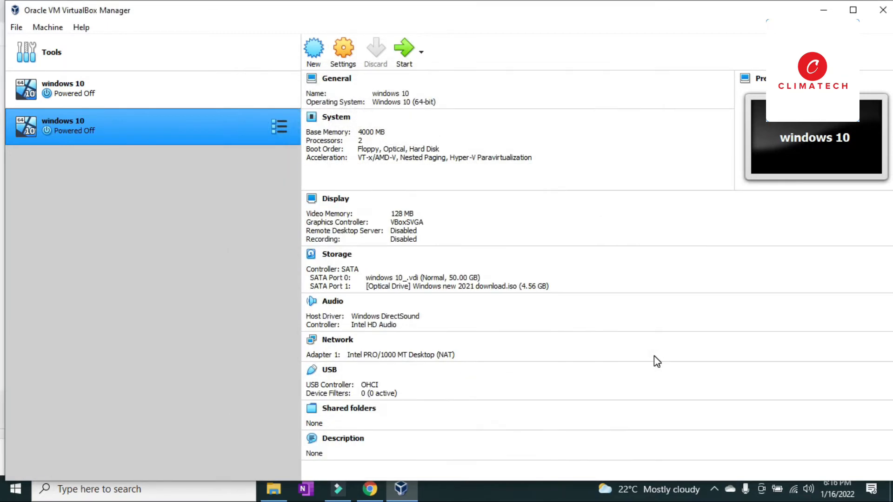
Start the virtual machine in a maximized window and begin installing Windows with English (United States) and the US keyboard
left_click(405, 49)
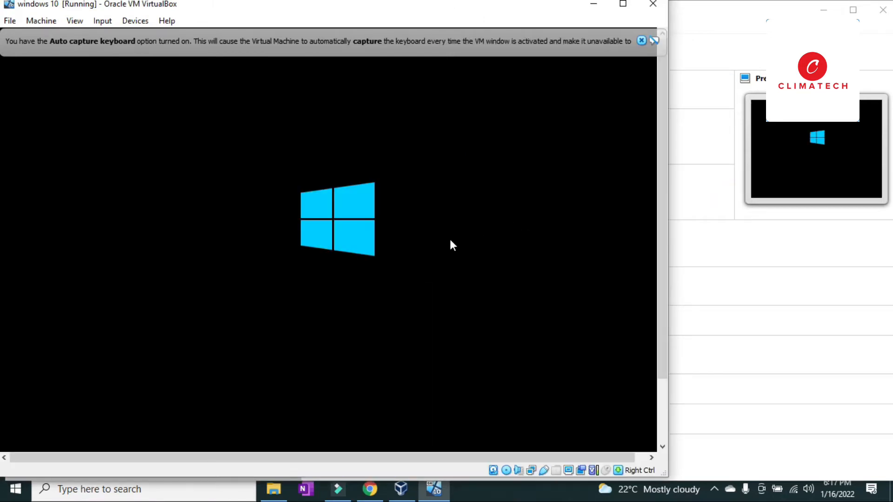
left_click(626, 9)
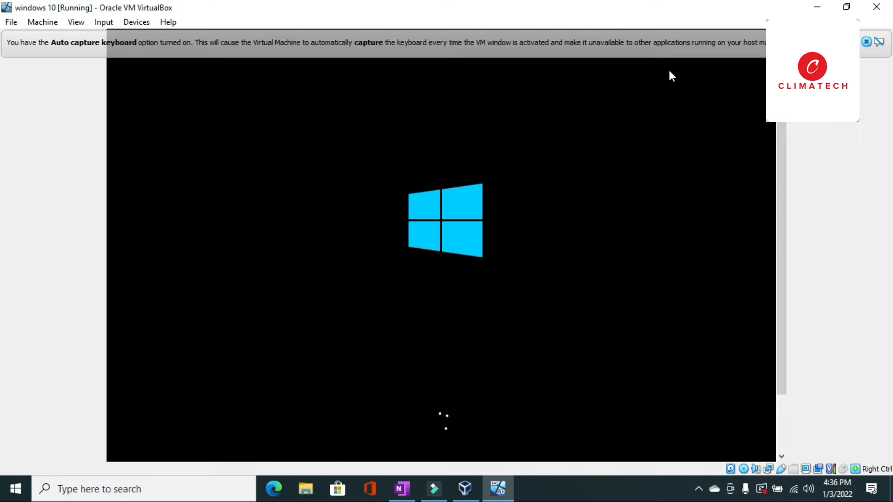
left_click(699, 489)
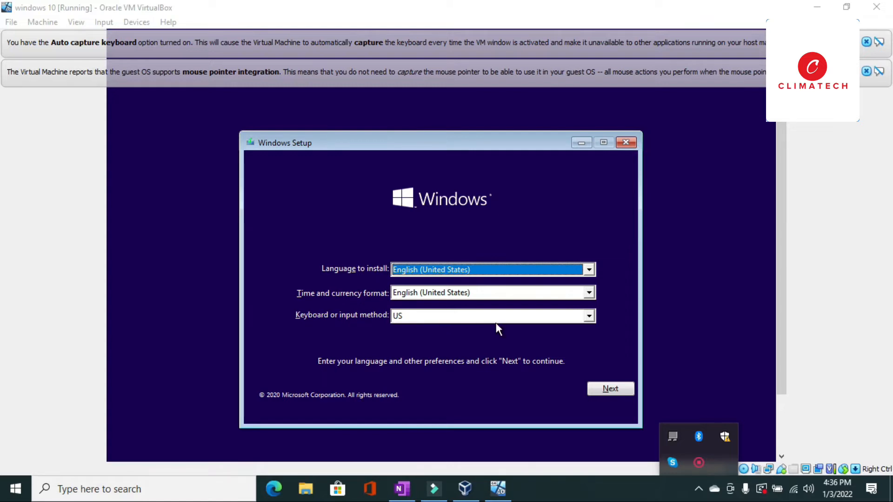
left_click(613, 391)
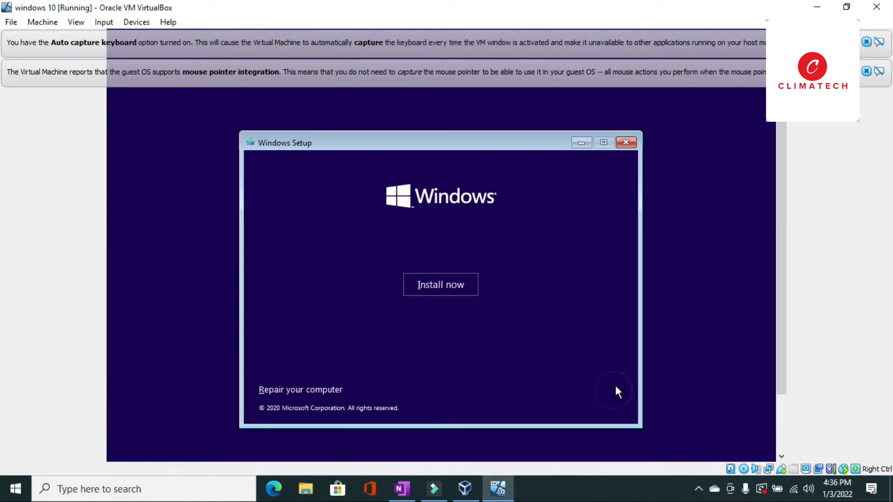
left_click(449, 287)
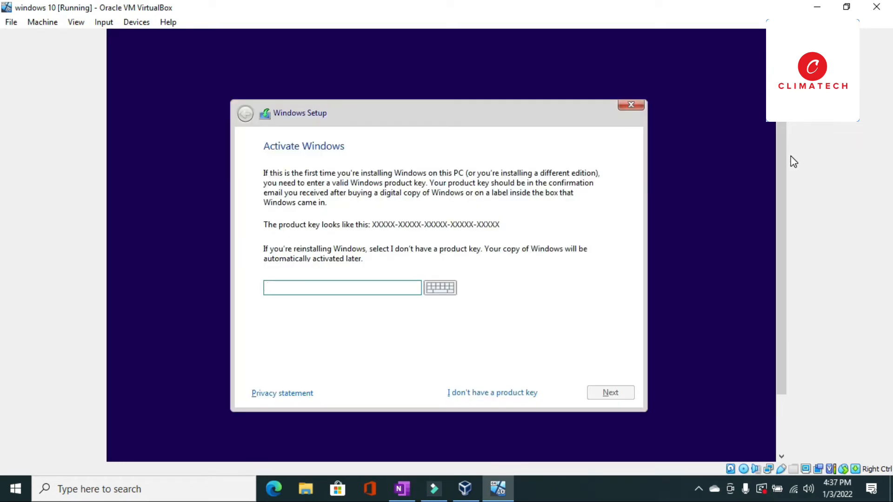
Continue Windows Setup without a product key, select the Windows 10 Pro edition and accept the license terms
left_click(496, 394)
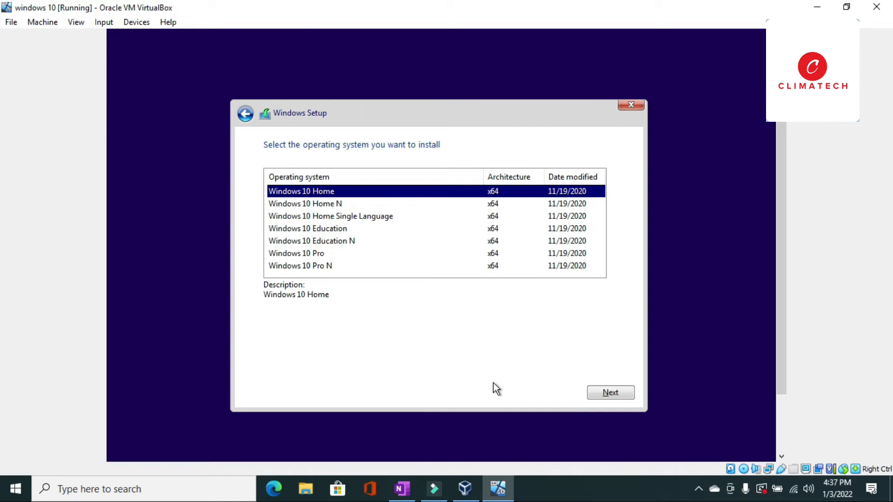
left_click(309, 254)
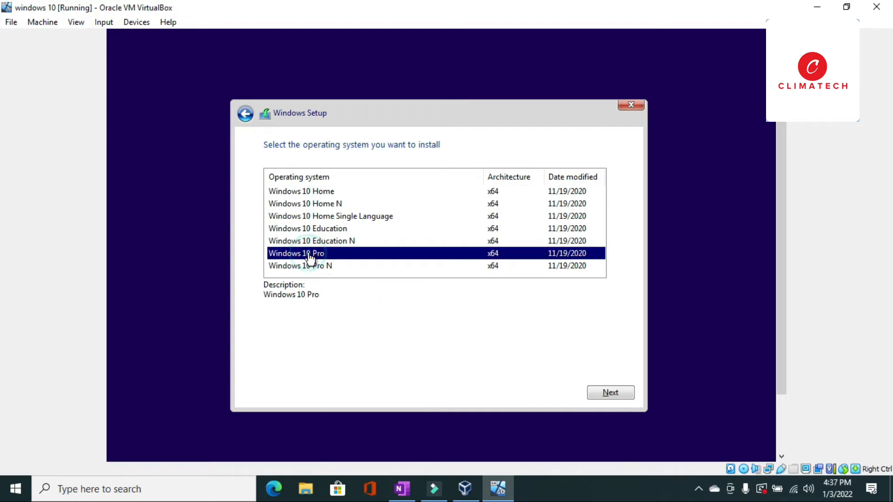
left_click(607, 392)
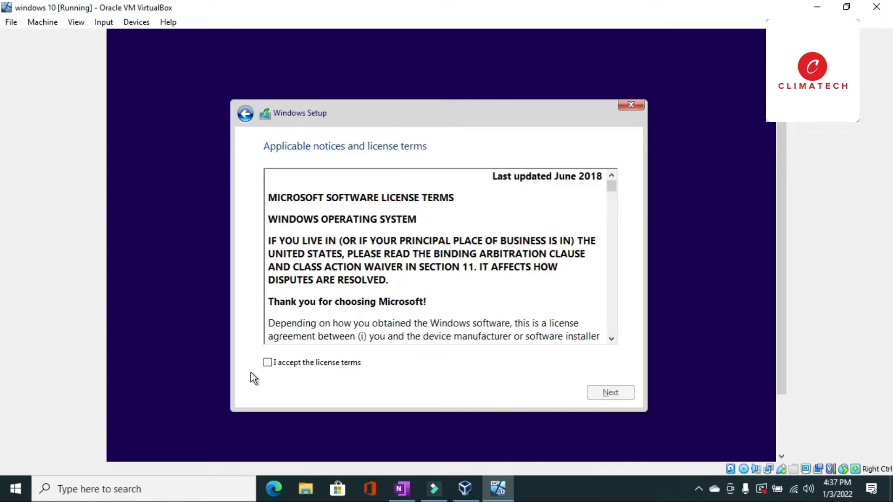
left_click(283, 365)
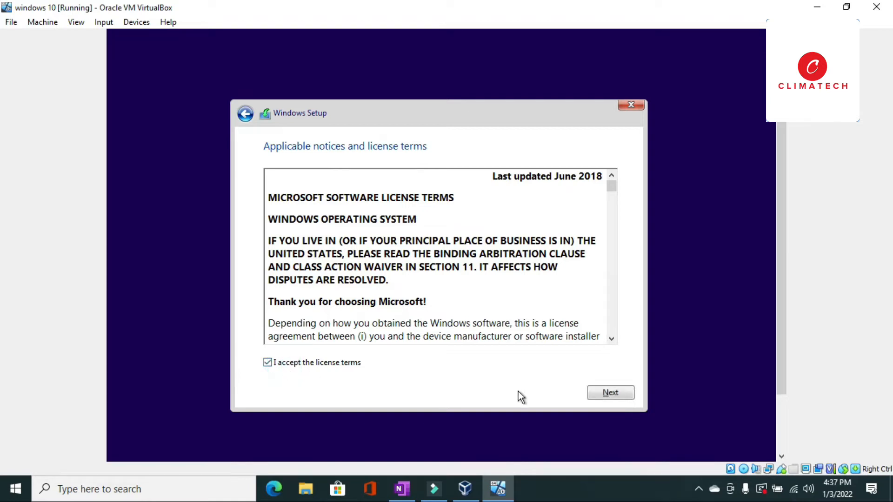
left_click(610, 394)
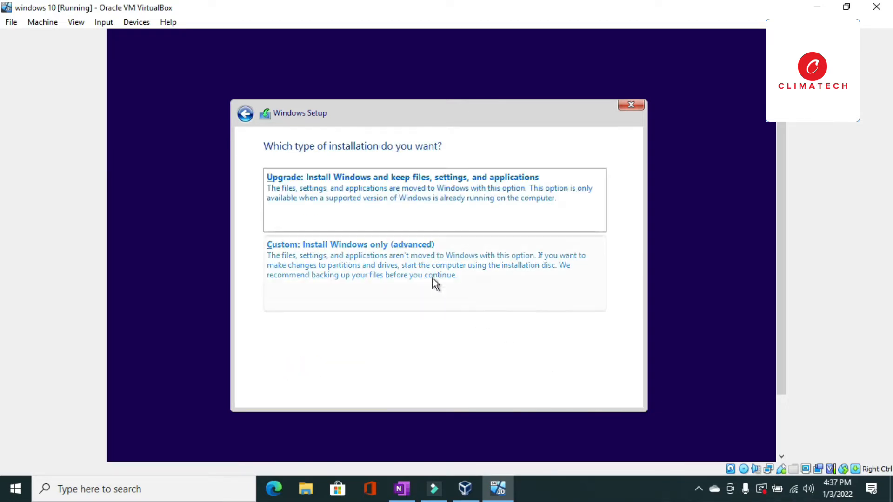
Choose the custom installation, create a 51200 MB partition from Drive 0's unallocated space and install Windows on Drive 0 Partition 2
left_click(423, 268)
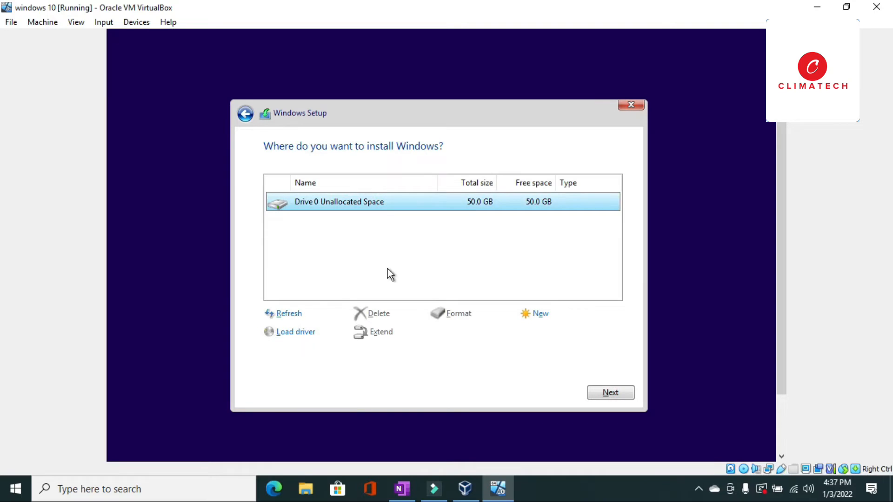
left_click(542, 321)
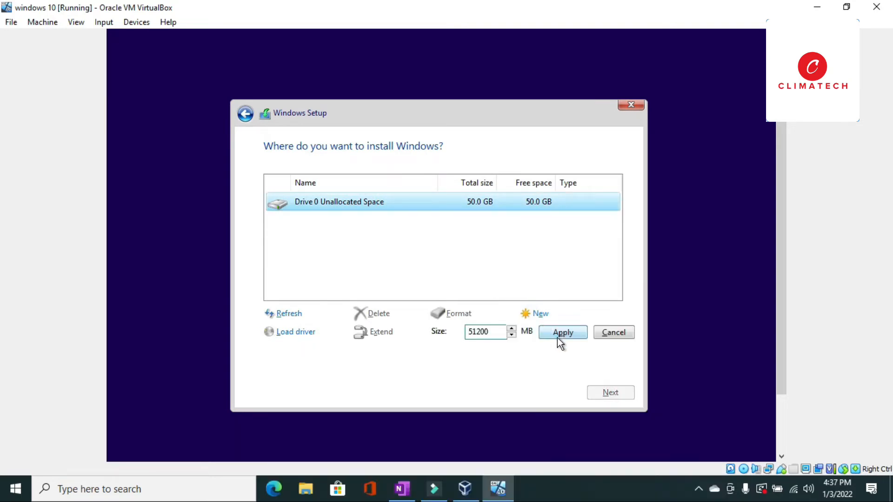
left_click(558, 338)
left_click(535, 333)
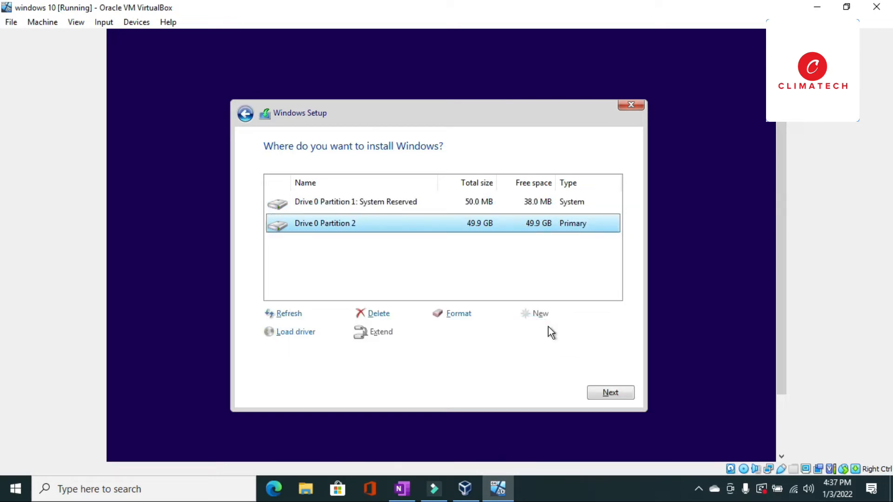
left_click(609, 392)
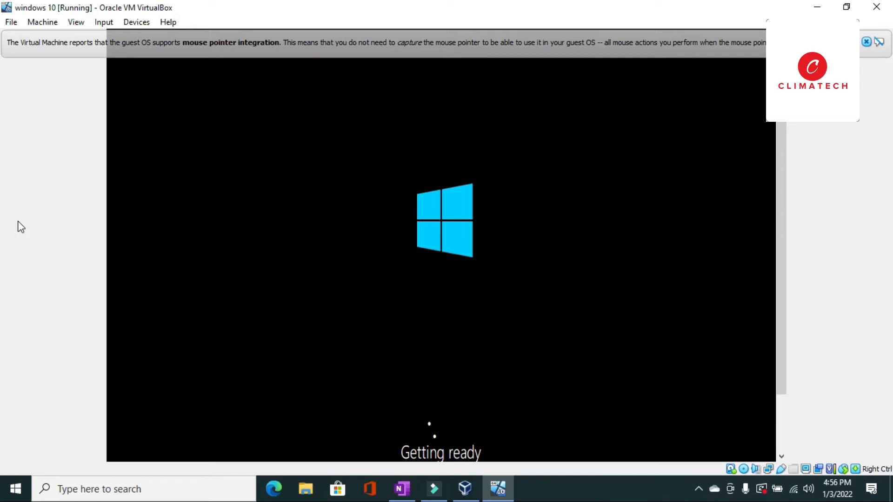
Dismiss the mouse integration message, set the region to United States with the US keyboard layout and skip a second layout
left_click(867, 42)
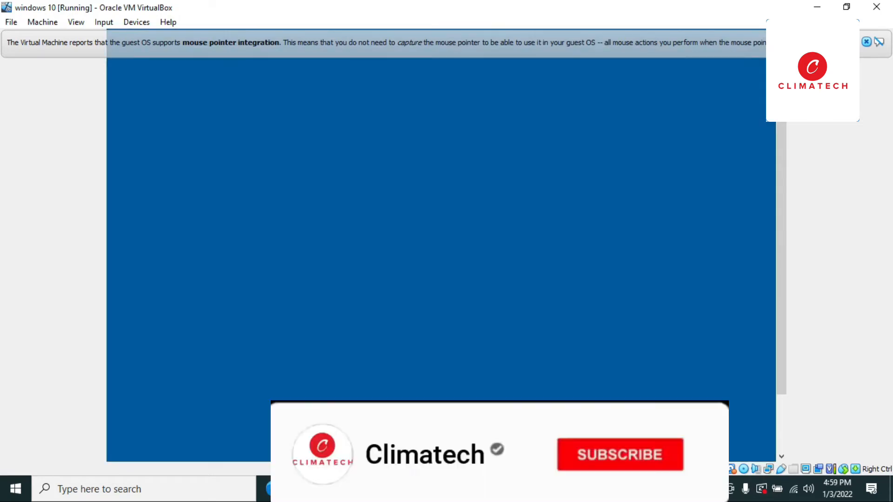
left_click(880, 42)
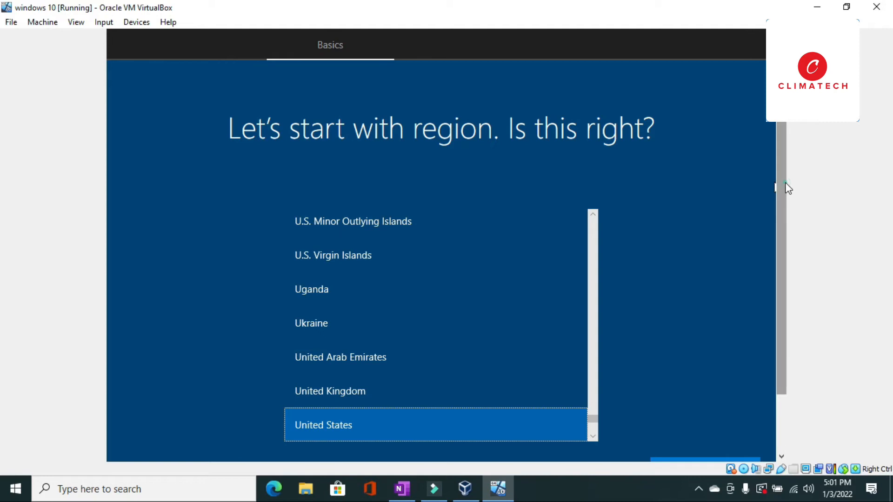
left_click_drag(788, 188, 785, 274)
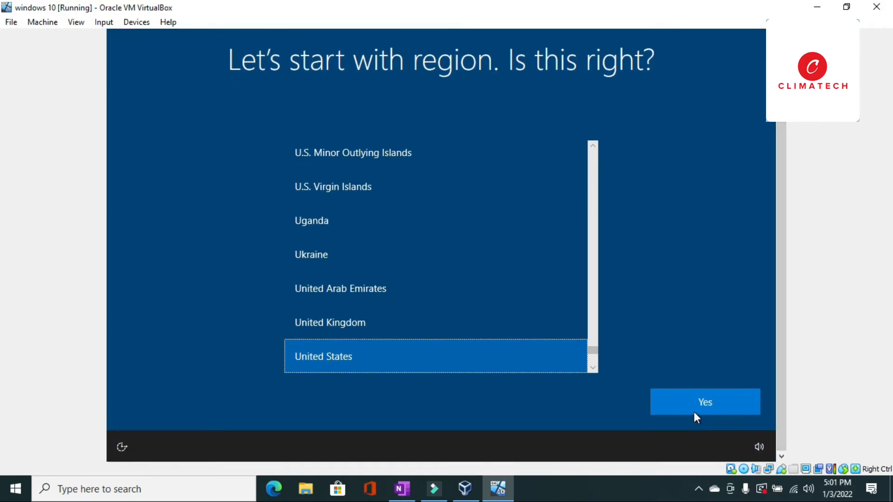
left_click(706, 404)
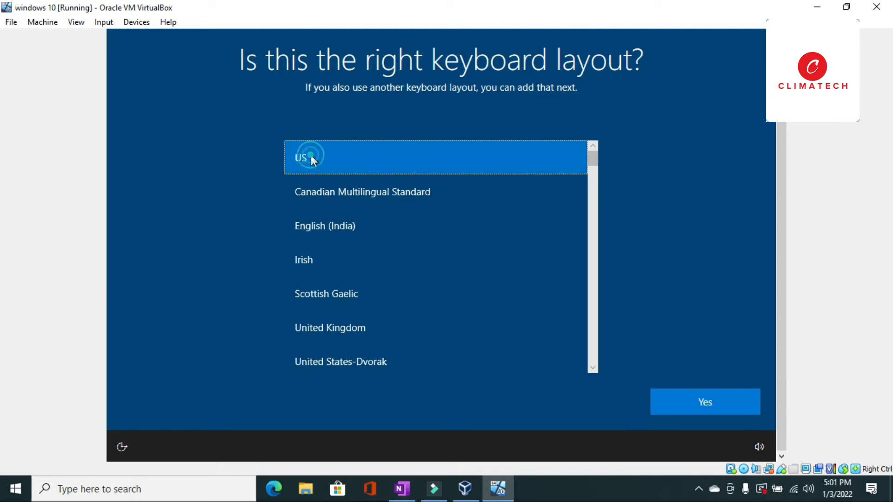
left_click(711, 393)
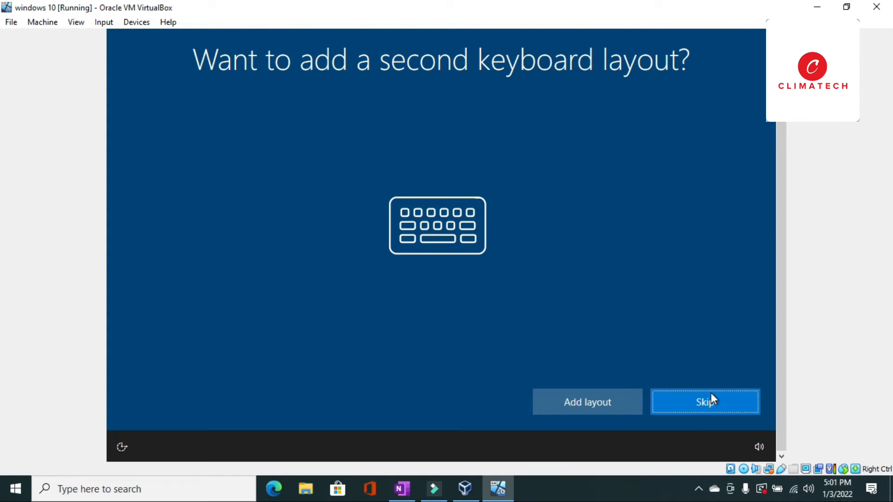
left_click(711, 393)
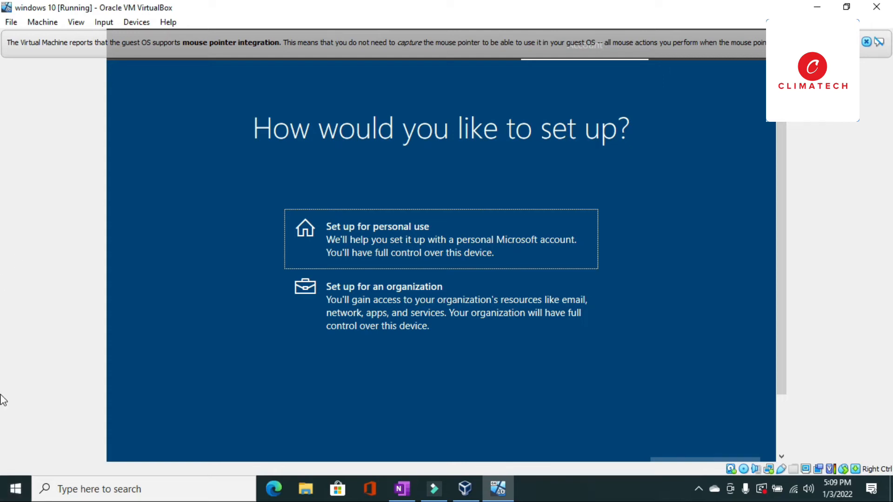
Set up Windows for personal use with an offline account and limited experience, retrying past the OOBELOCAL error
left_click(430, 233)
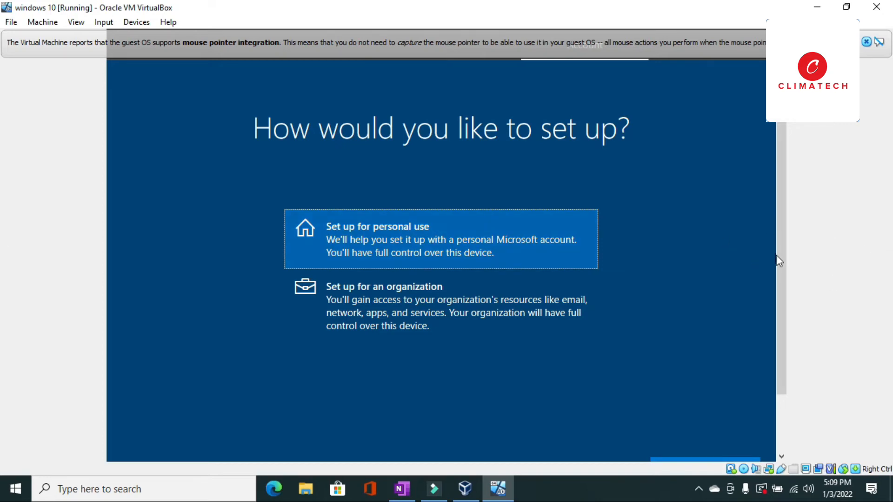
left_click_drag(777, 271, 781, 355)
left_click(692, 401)
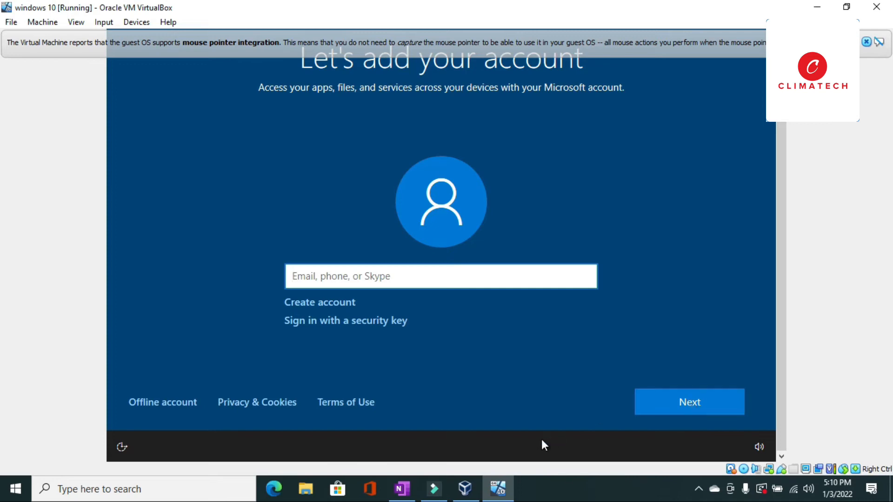
left_click(174, 402)
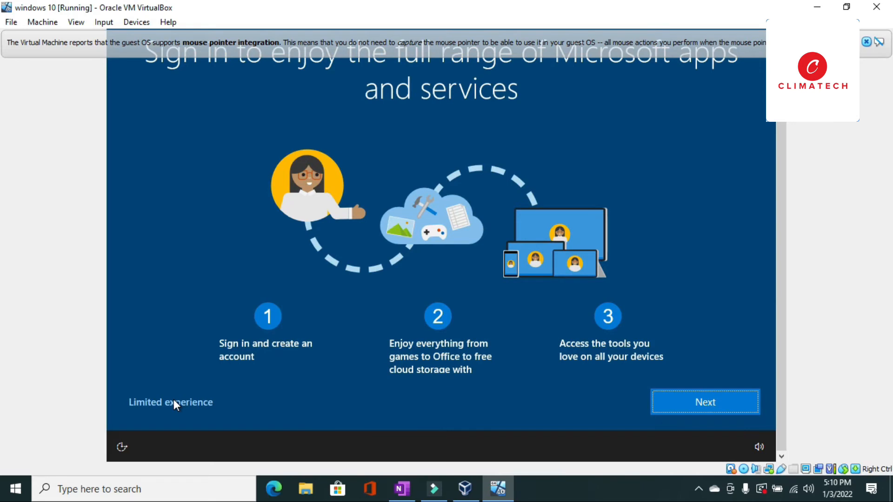
left_click(174, 402)
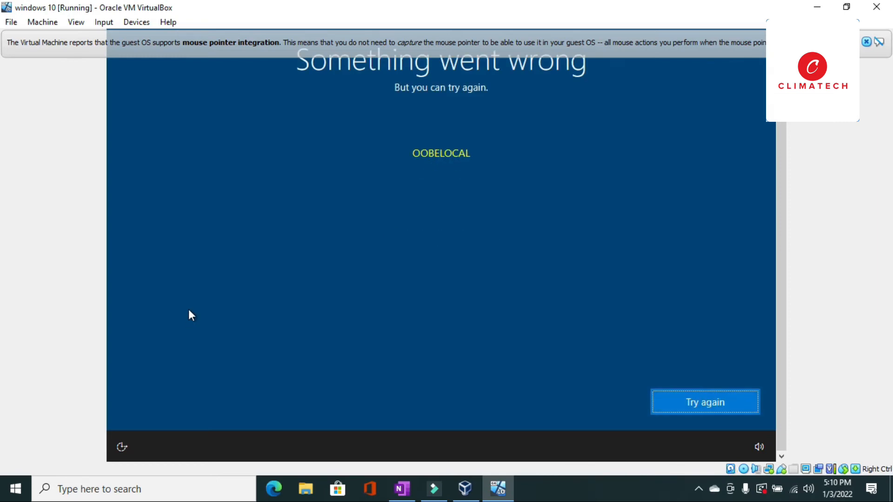
left_click(353, 289)
left_click(716, 404)
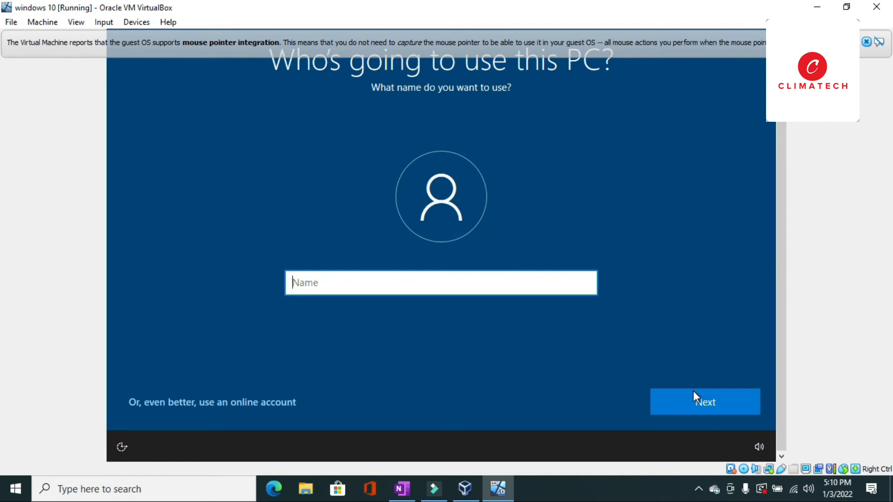
Name the local user account PC and leave its password blank
type("PC")
left_click(698, 395)
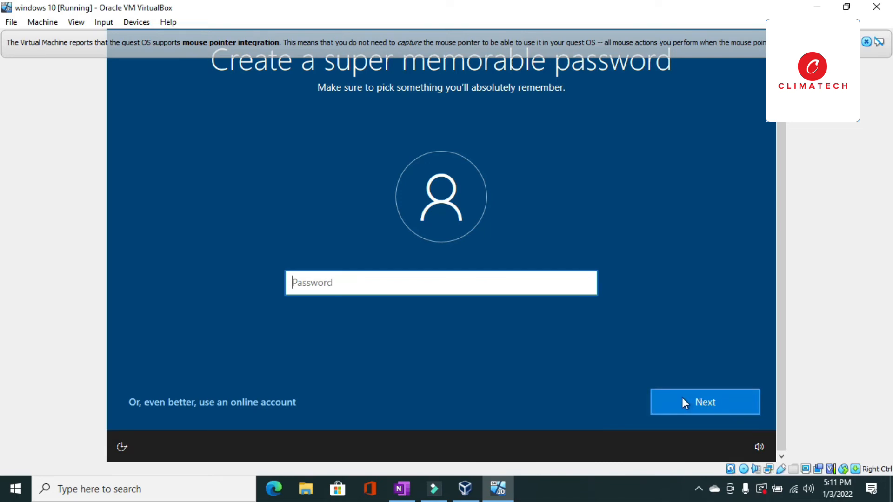
left_click(686, 399)
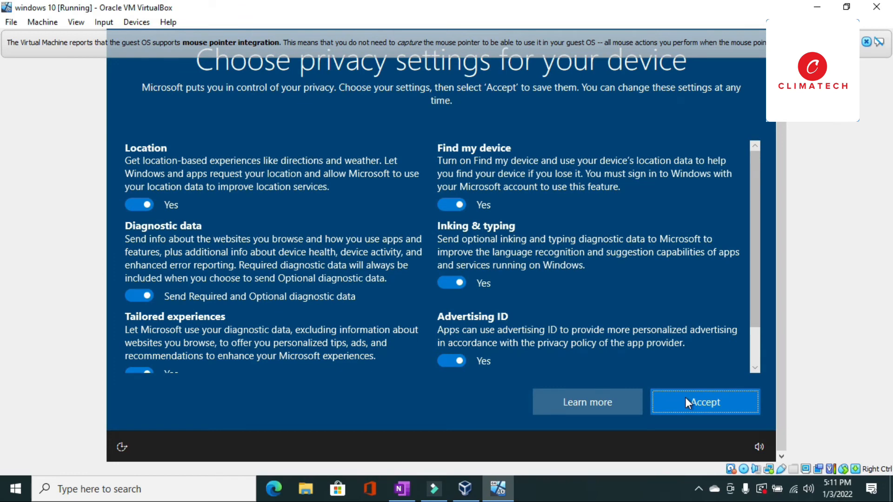
Accept the default privacy settings and Cortana to finish the Windows setup, and dismiss the display driver notification on the desktop
left_click(686, 398)
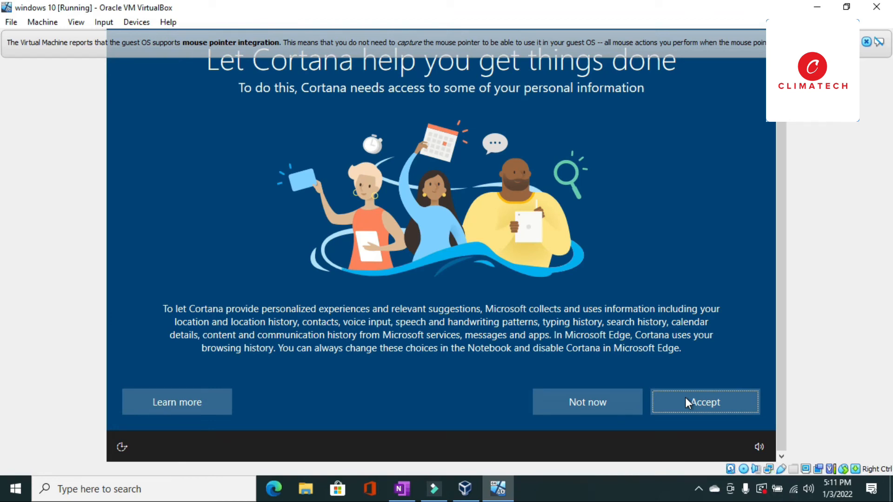
left_click(686, 399)
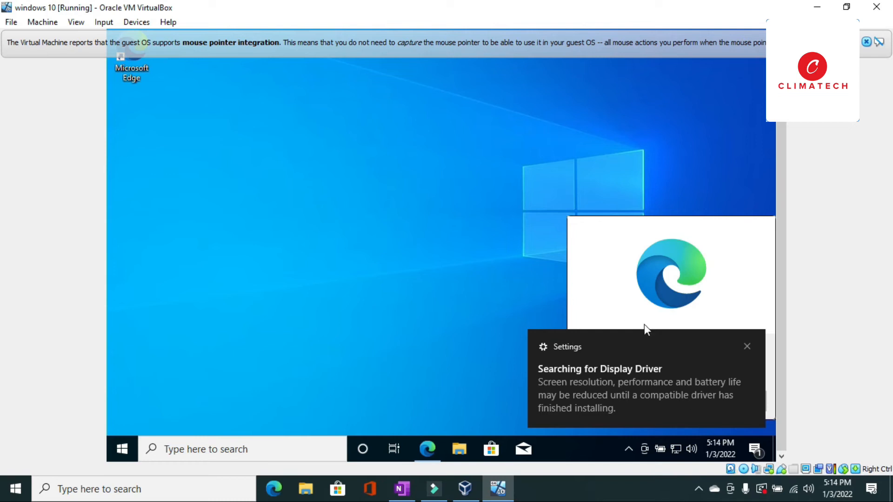
left_click(663, 375)
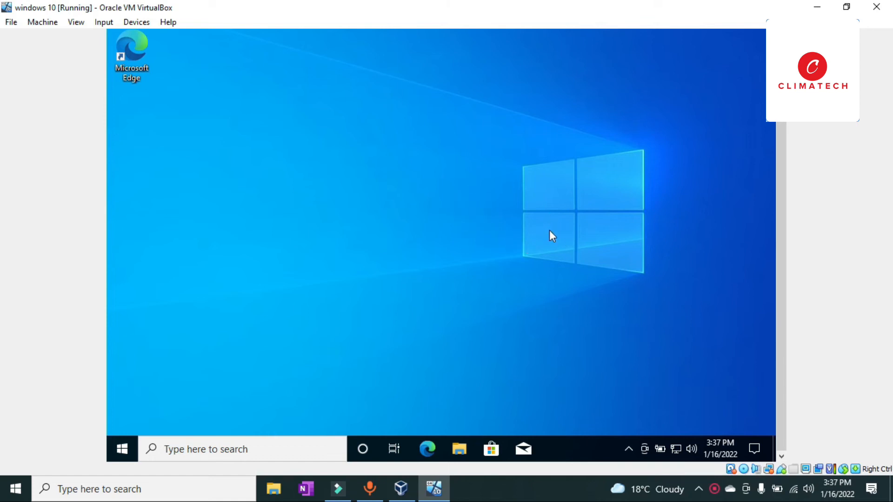
Examine the installed Windows desktop in the maximized and in a smaller, repositioned virtual machine window, and maximize the window again
left_click_drag(785, 274, 786, 205)
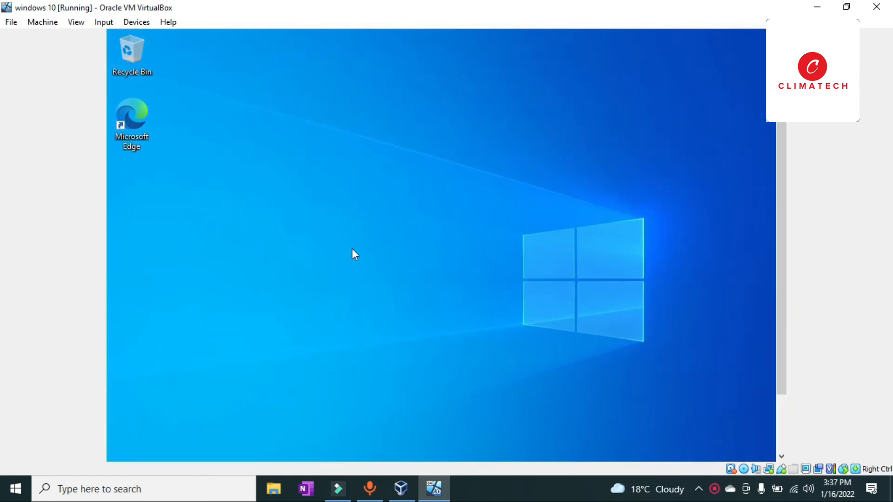
left_click_drag(781, 173, 783, 214)
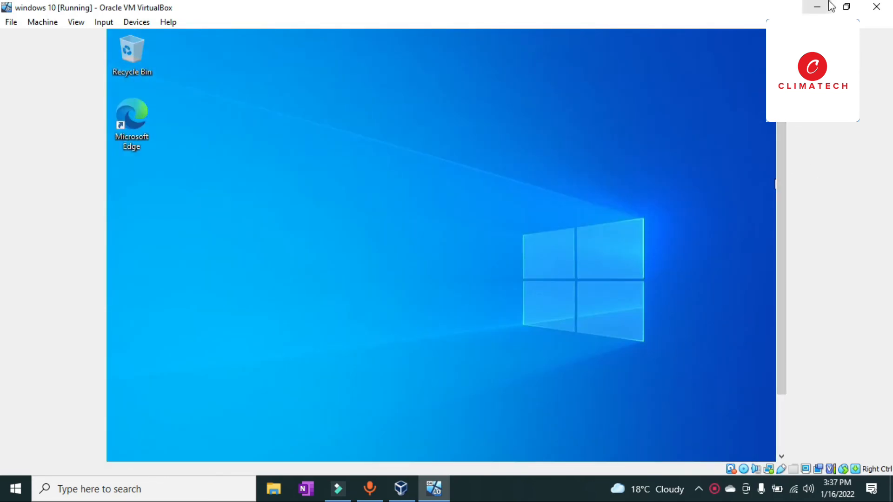
left_click(846, 6)
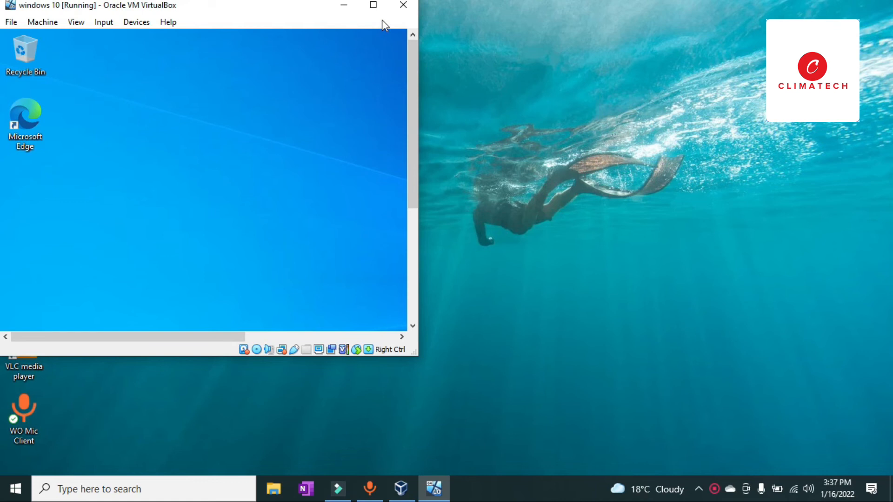
left_click_drag(189, 14, 283, 19)
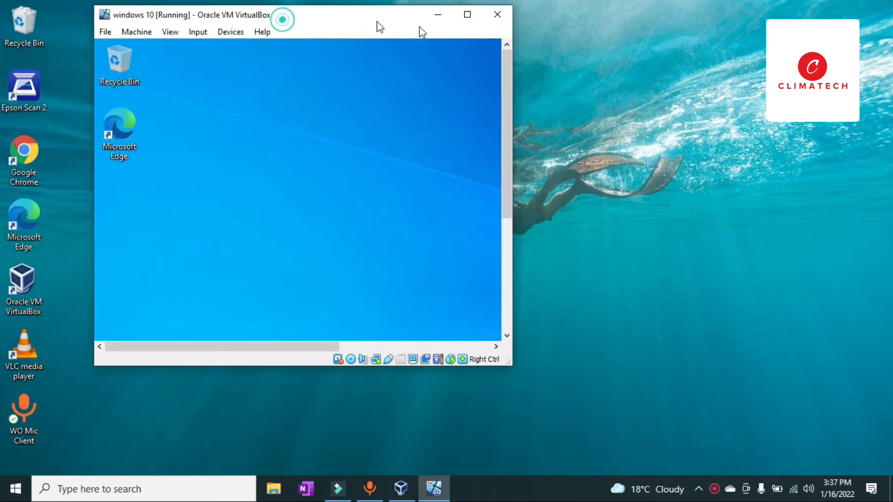
left_click_drag(422, 31, 454, 42)
mouse_move(677, 138)
left_mouse_down()
mouse_move(678, 314)
mouse_move(680, 124)
left_mouse_up()
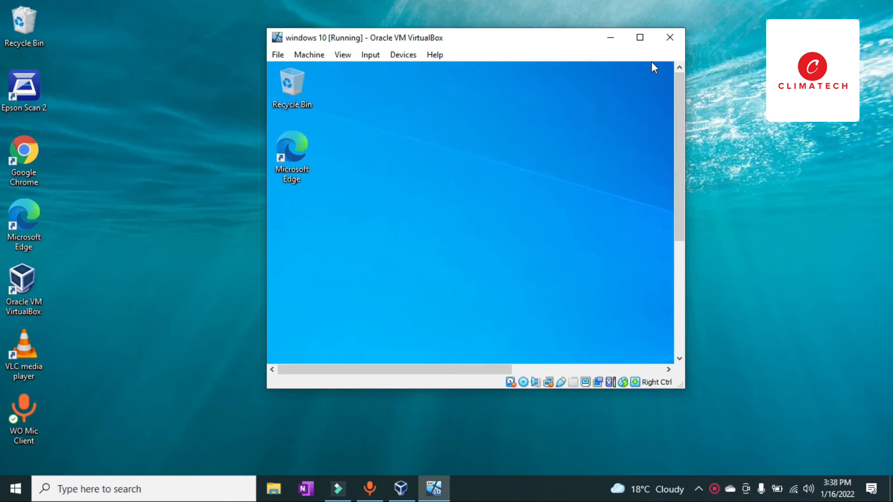
left_click_drag(677, 116, 676, 251)
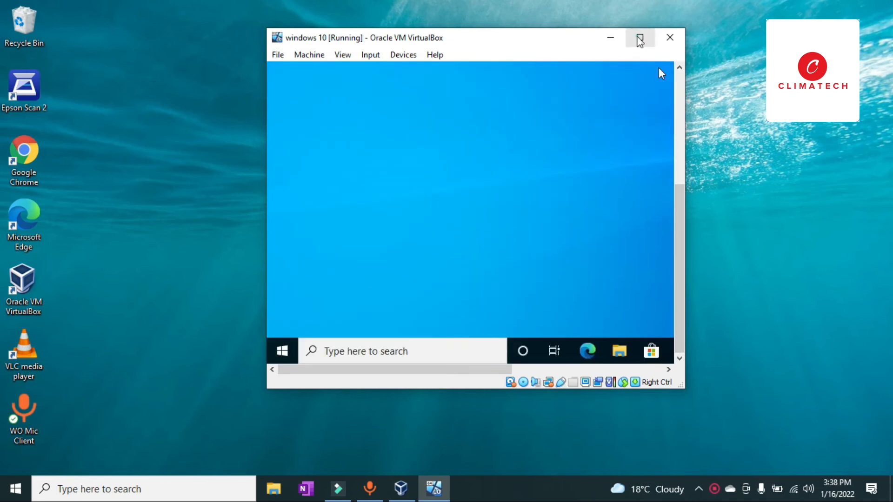
left_click(640, 37)
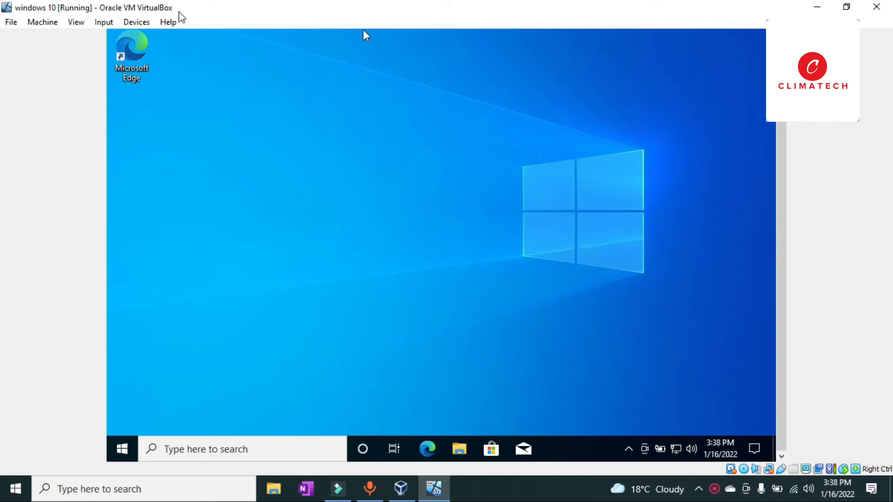
Insert the Guest Additions CD image into the virtual machine and open CD drive D: in the guest's file explorer
left_click(140, 22)
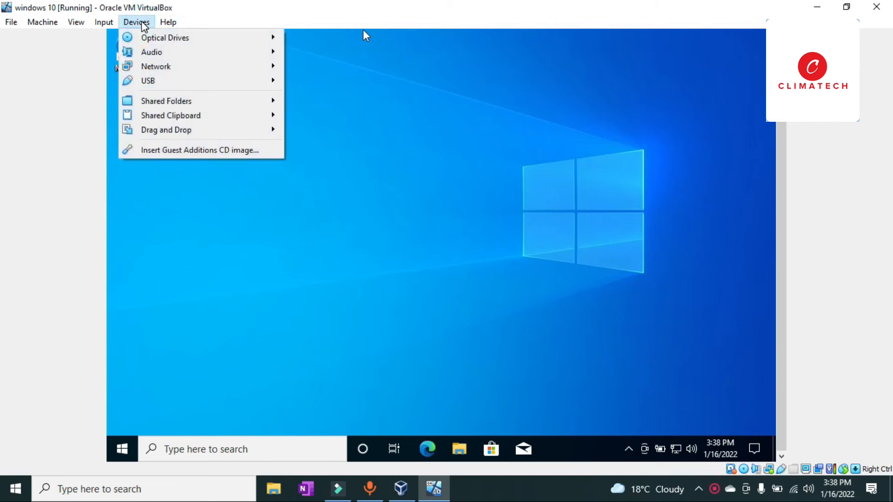
left_click(174, 152)
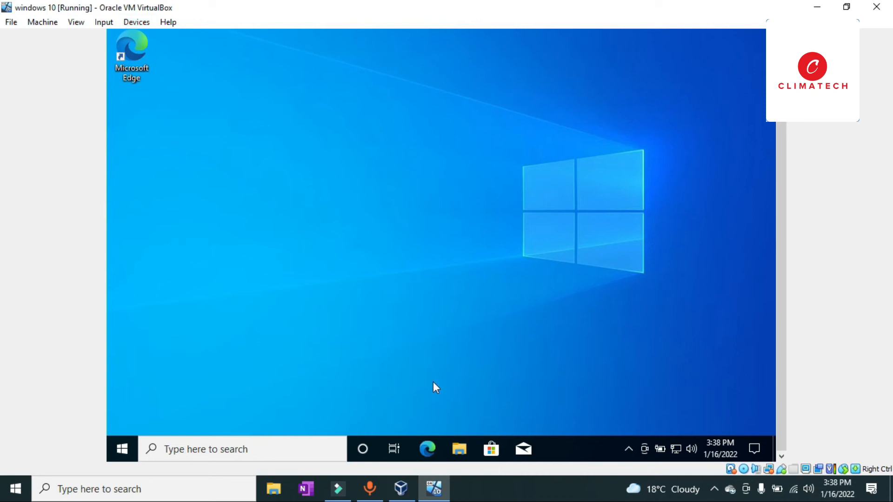
left_click(460, 446)
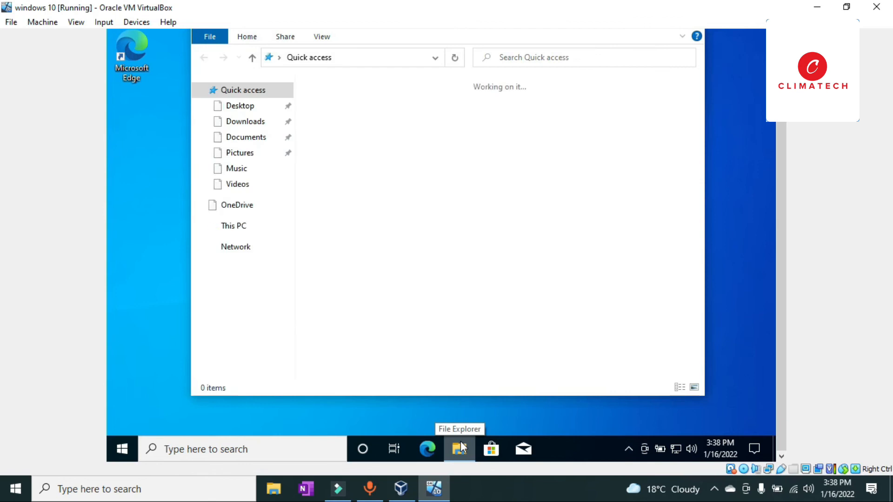
mouse_move(460, 444)
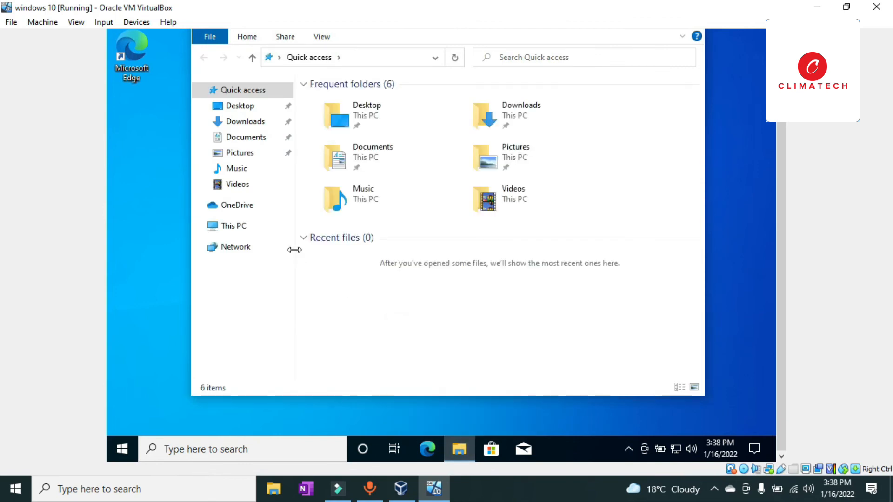
left_click(238, 227)
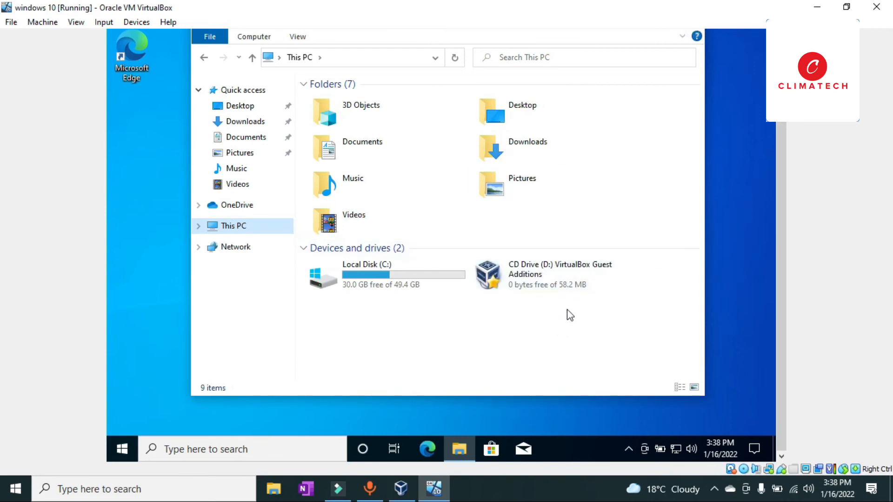
double_click(541, 272)
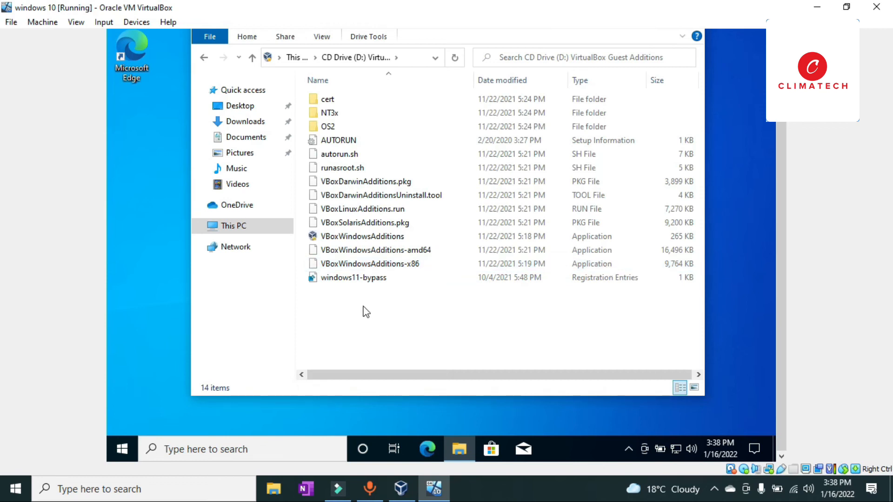
Run the VBoxWindowsAdditions-amd64 installer from the Guest Additions disc and allow it to make changes to the system
left_click(370, 263)
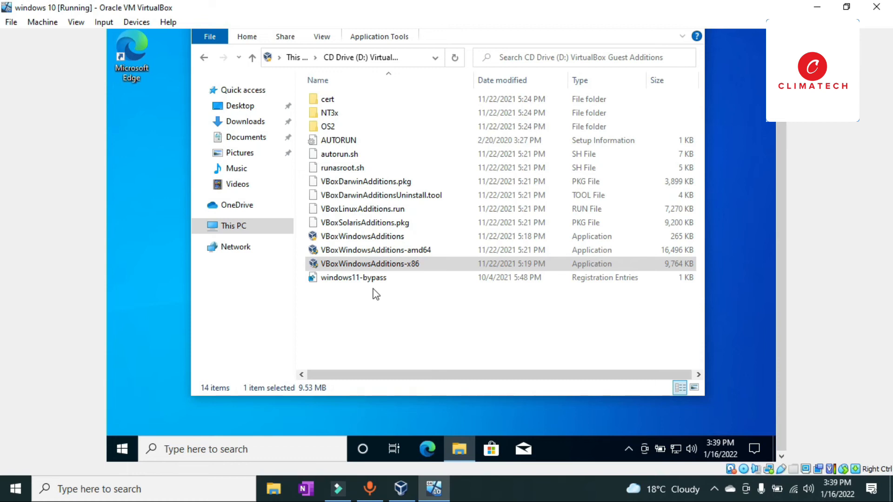
left_click(372, 249)
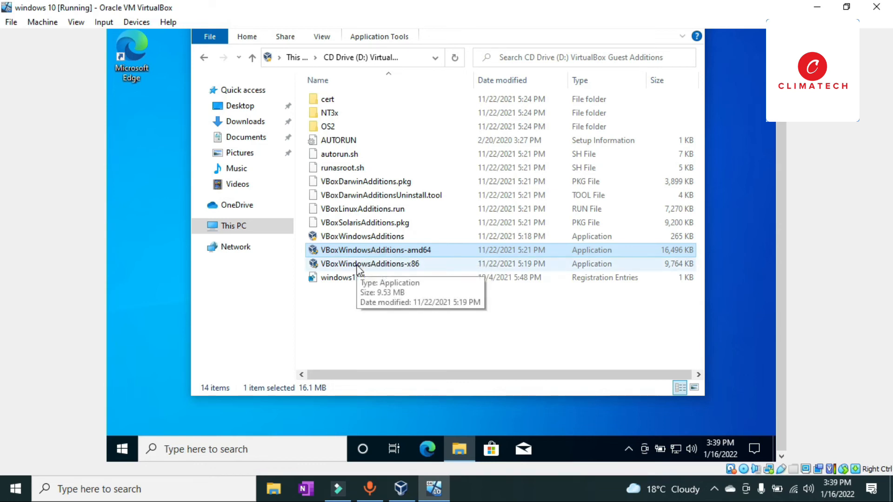
left_click(384, 269)
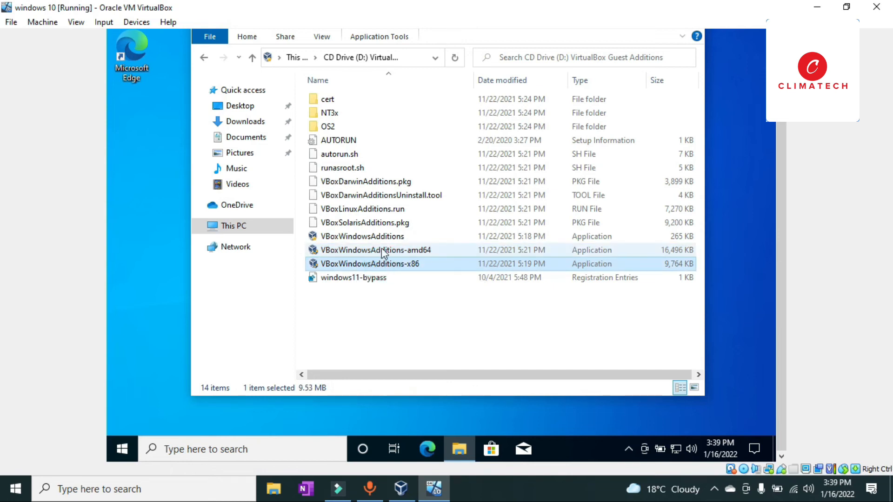
left_click(384, 252)
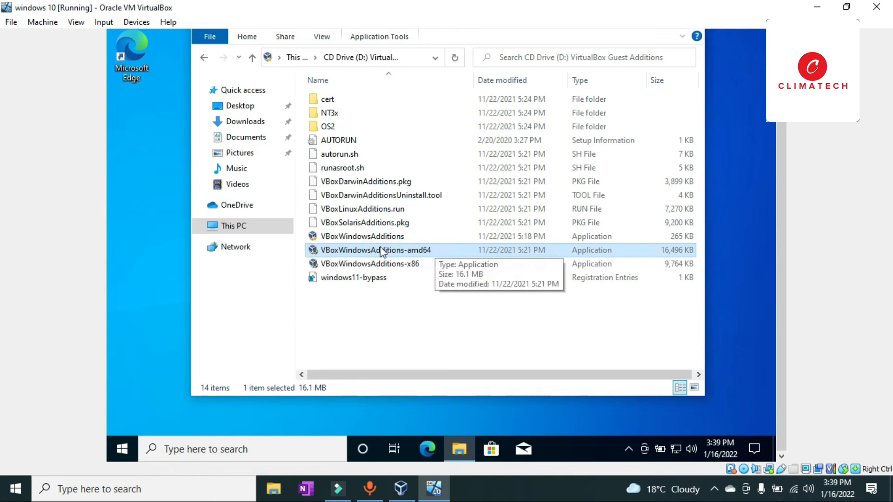
double_click(382, 252)
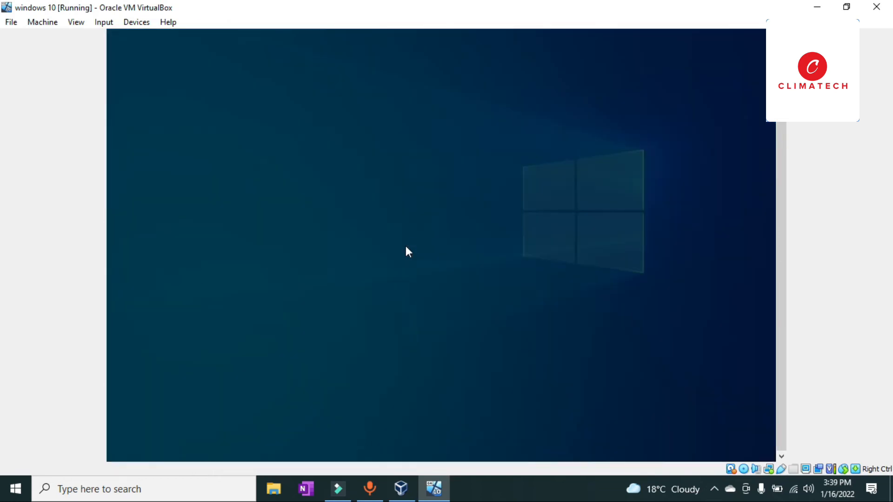
left_click(393, 299)
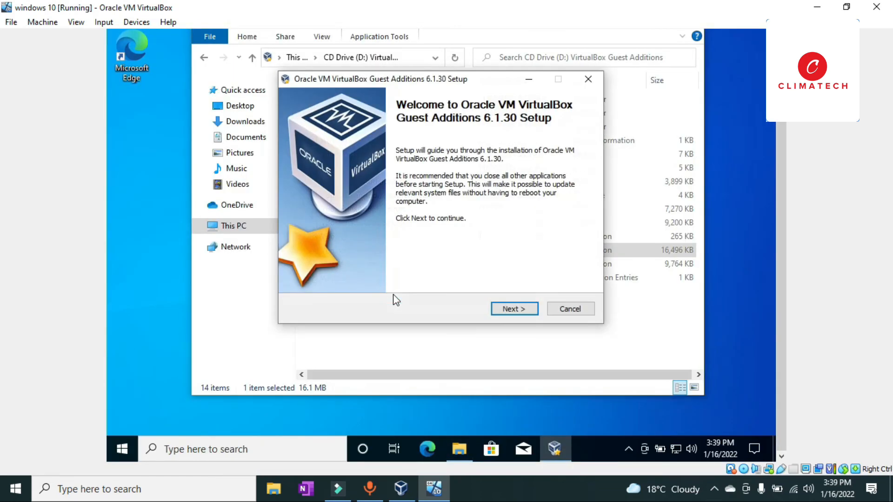
Install Guest Additions 6.1.30 with the default location and components, accepting the Oracle Corporation device software, and finish with an immediate reboot
left_click(507, 311)
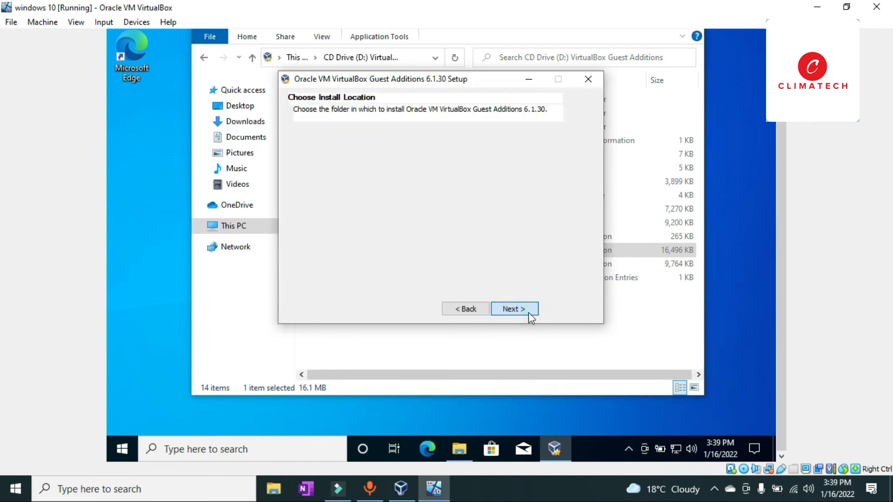
left_click(511, 311)
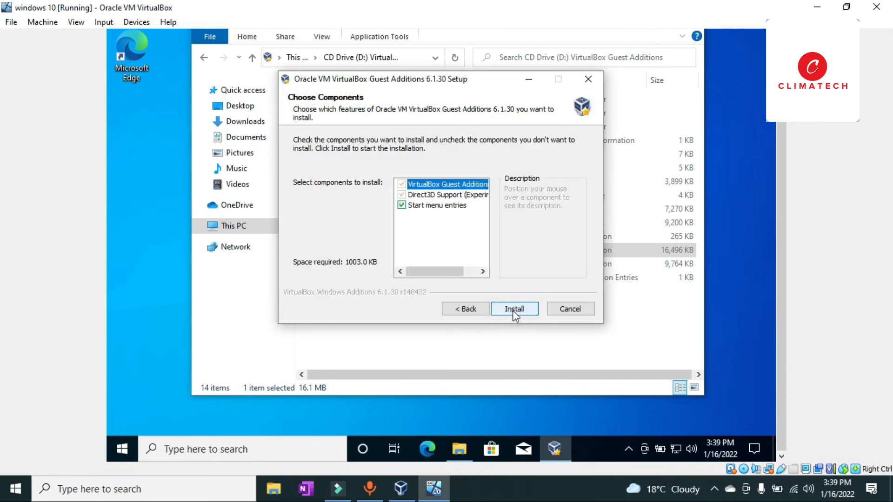
left_click(514, 309)
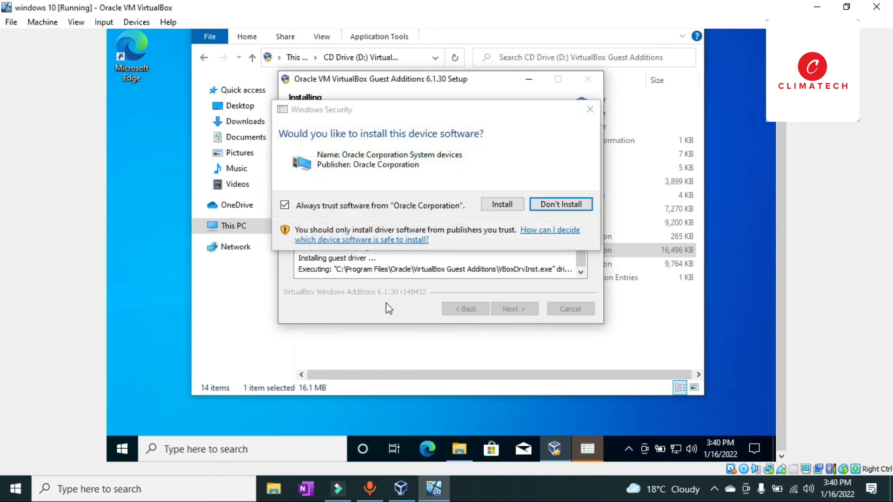
left_click(502, 205)
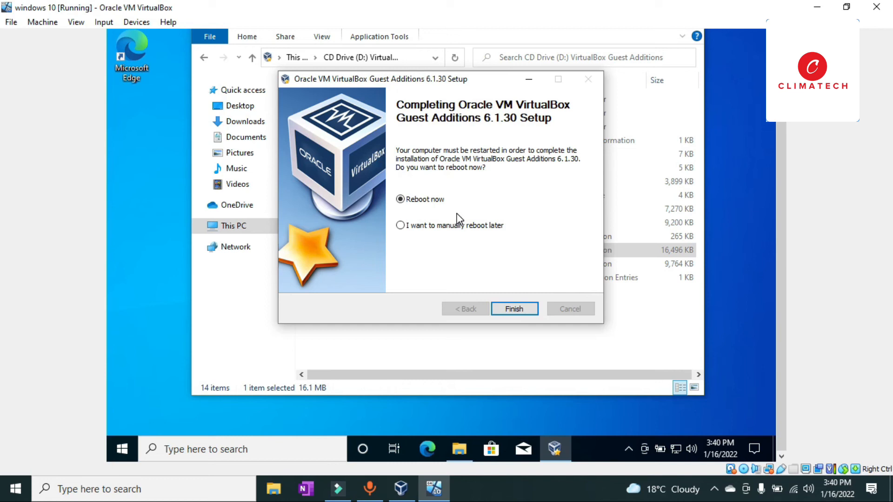
left_click_drag(433, 80, 463, 98)
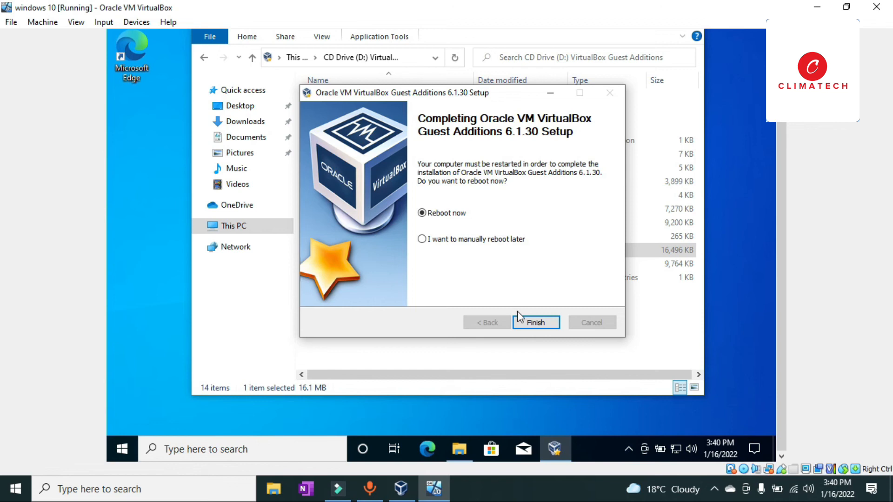
left_click(535, 323)
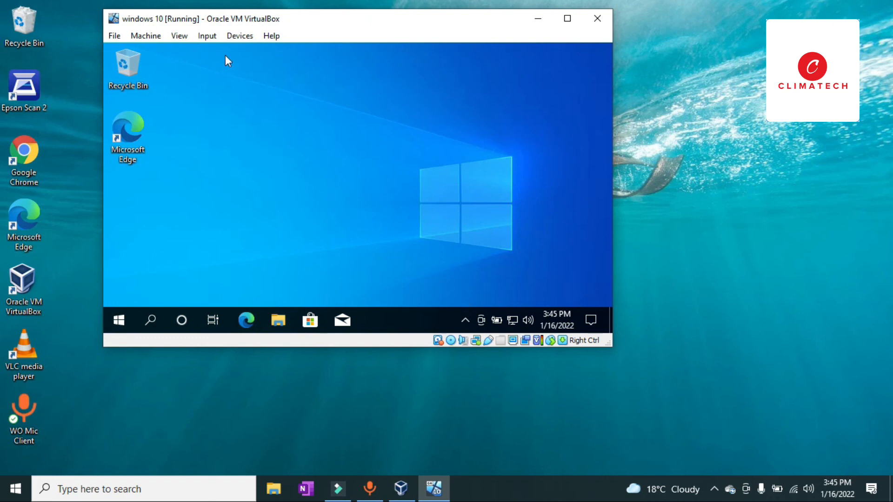
Check how the guest desktop adapts when the virtual machine window is maximized and restored
left_click(240, 36)
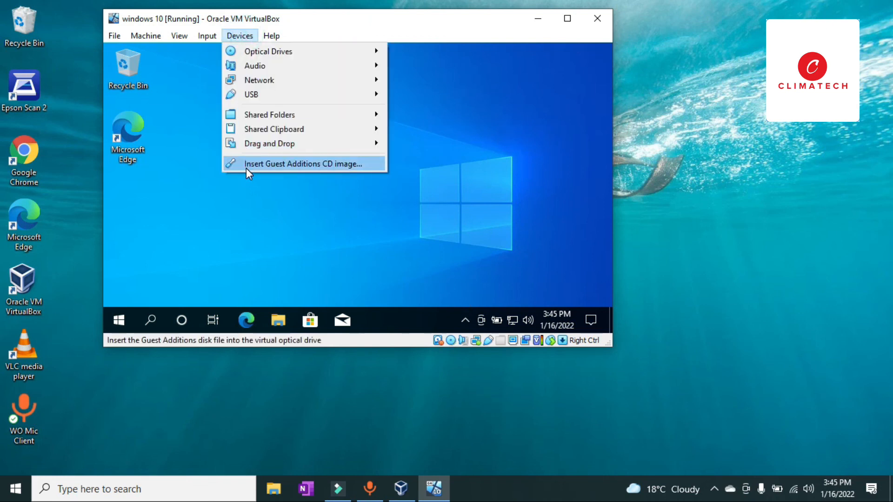
left_click(571, 30)
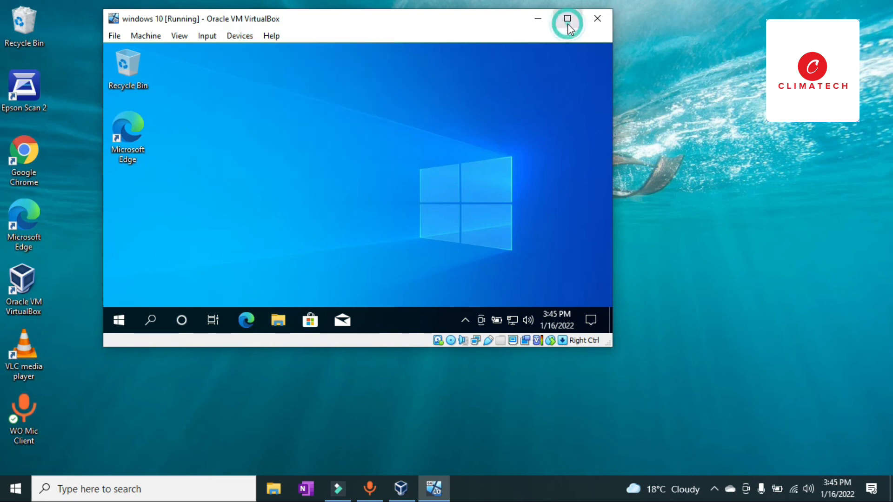
left_click(568, 23)
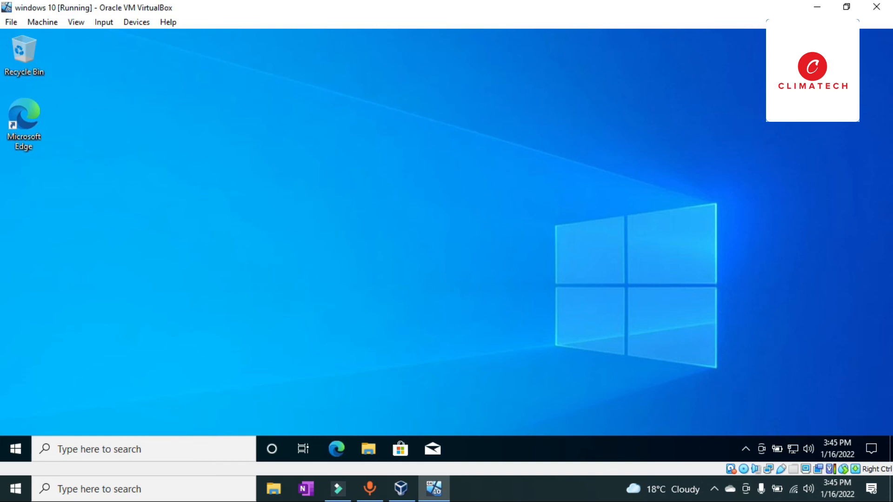
left_click(847, 6)
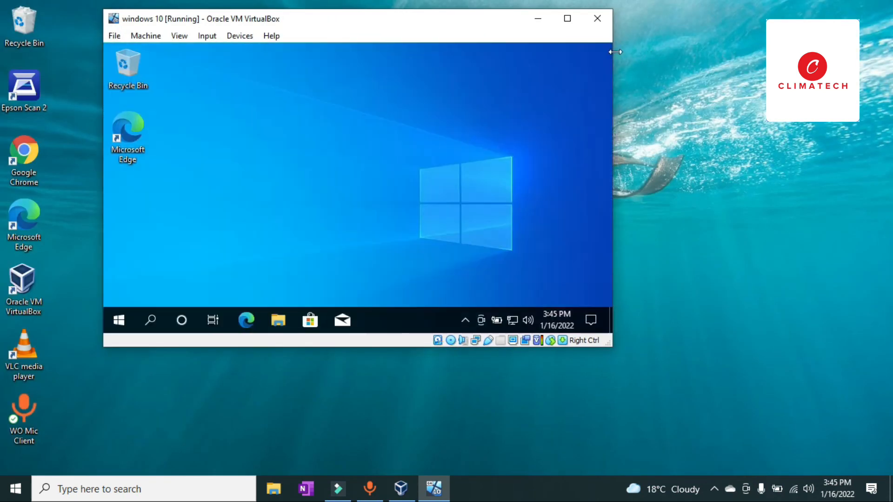
Test the guest desktop's resizing by widening and heightening the virtual machine window, and leave the window maximized
left_click_drag(616, 51, 540, 99)
left_click_drag(643, 100, 889, 99)
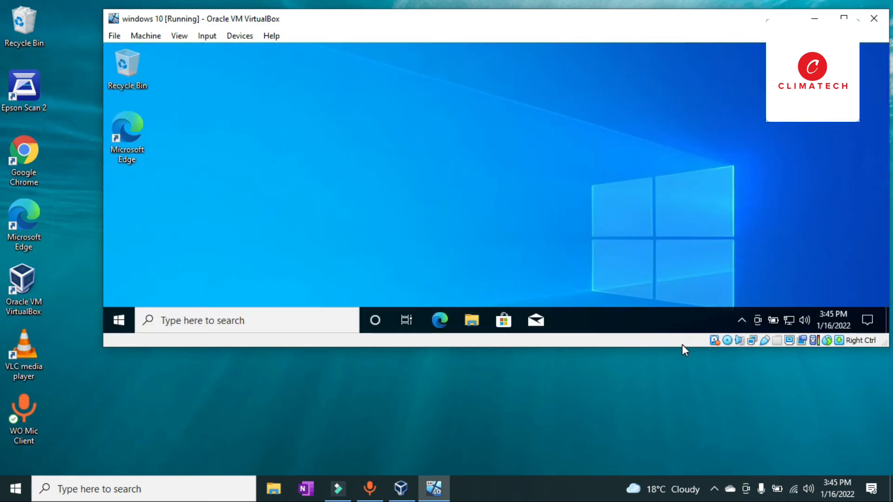
left_click_drag(679, 347, 679, 454)
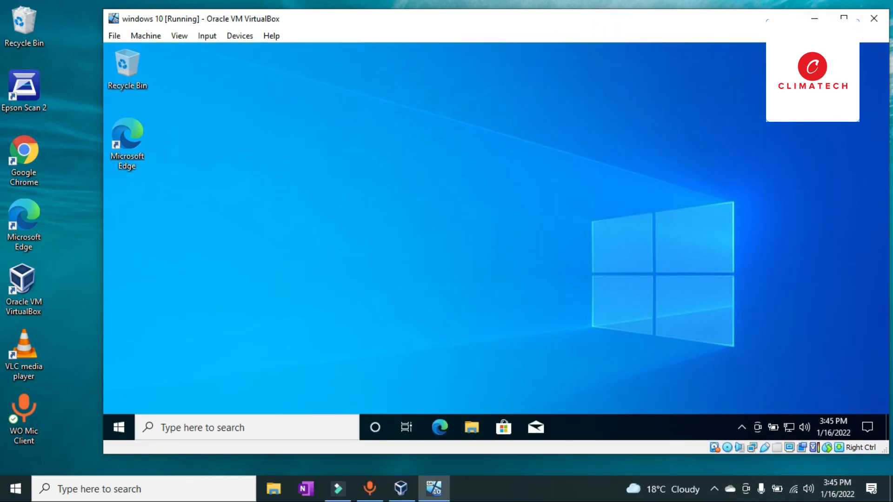
left_click(844, 17)
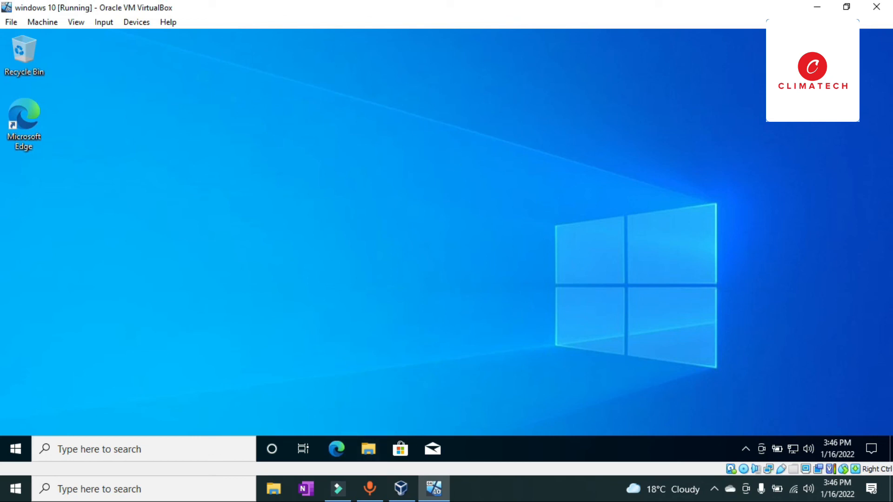
left_click(847, 8)
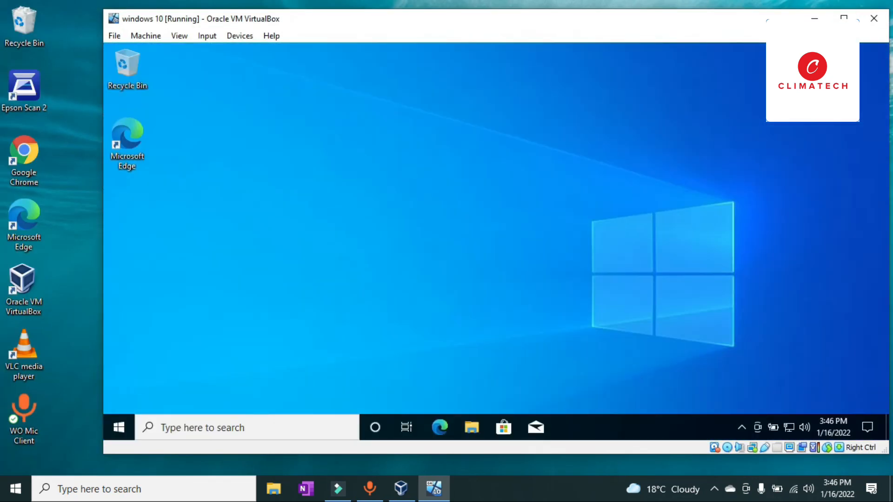
left_click(845, 17)
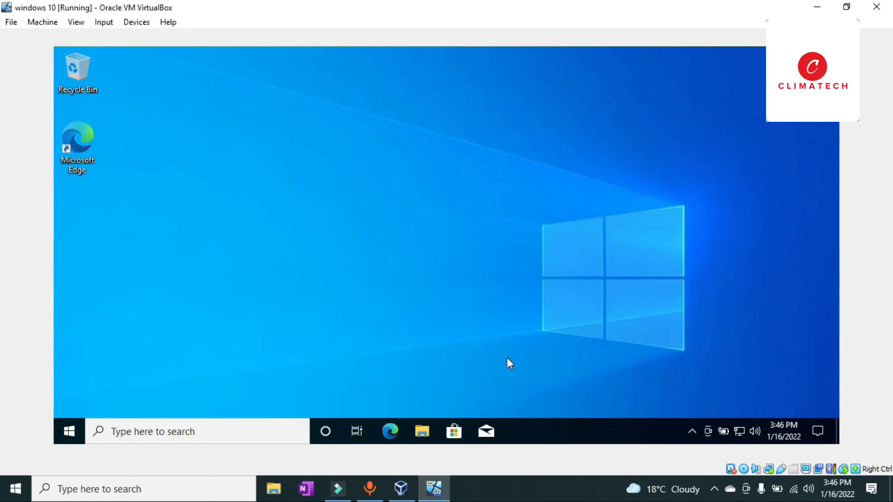